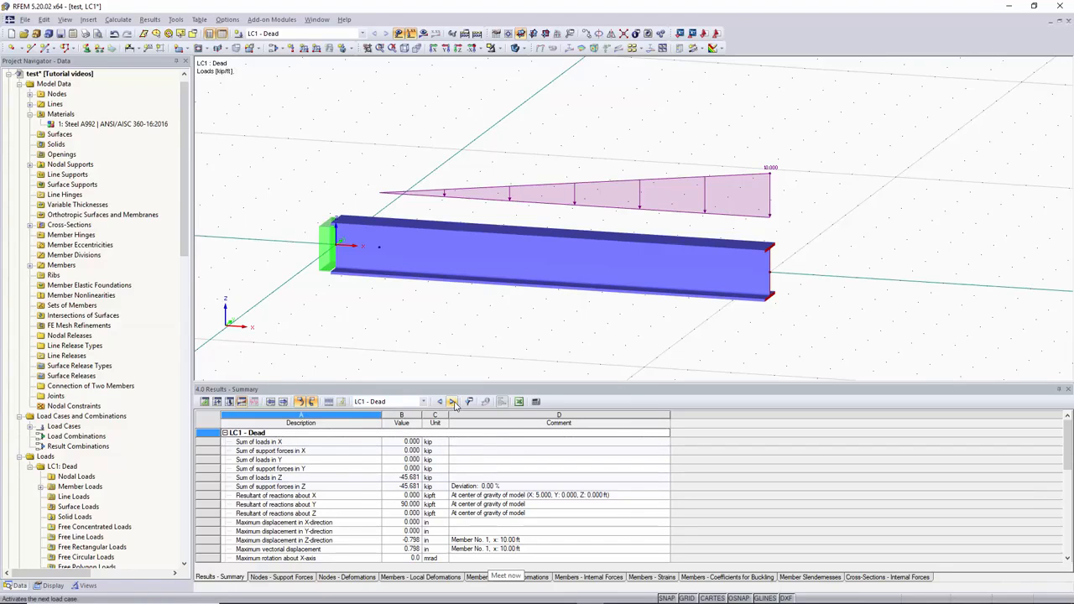
- Create a new 3D model named Video 4 in the Tutorial videos project
click(12, 34)
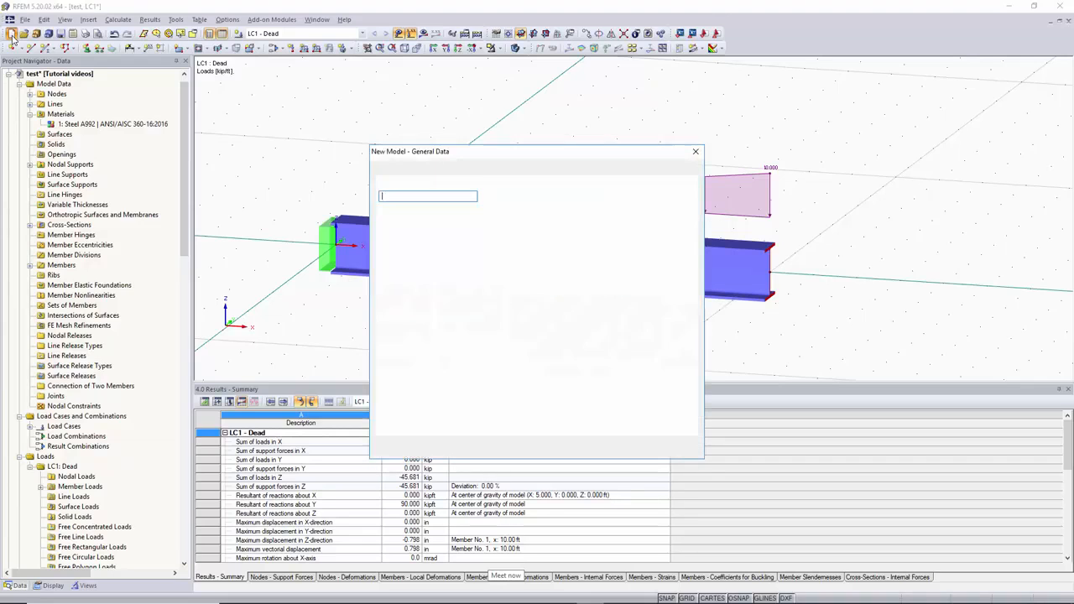
click(467, 200)
text(Video 4)
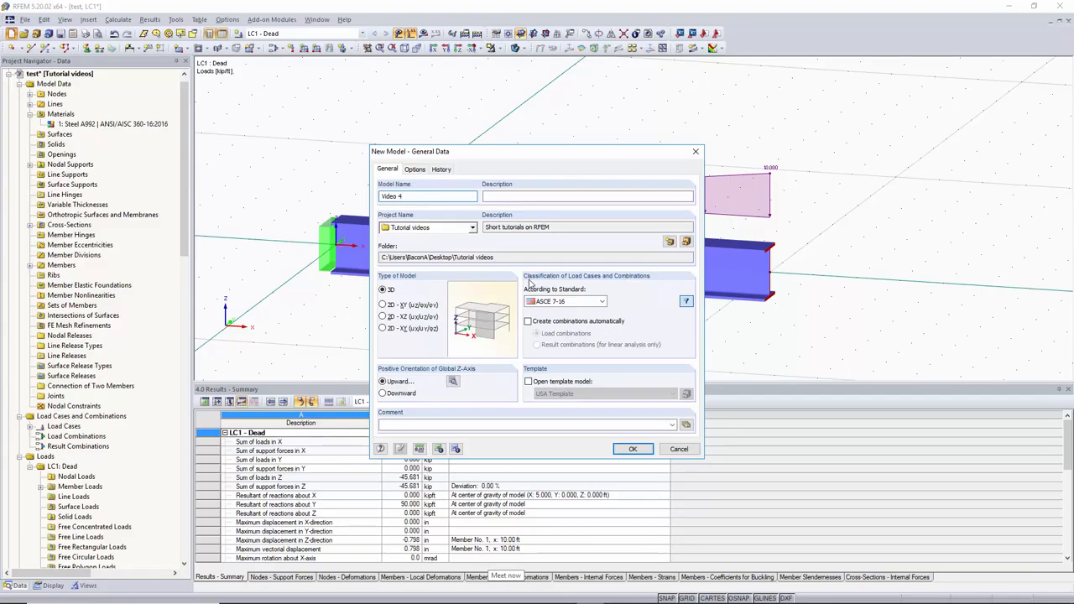
click(633, 449)
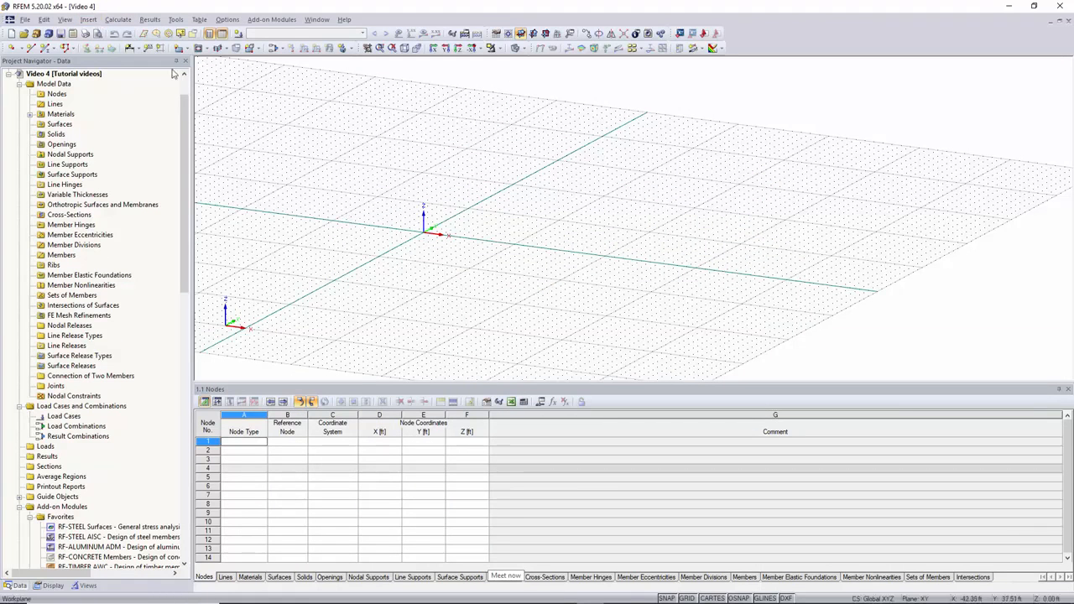
- Place two standard nodes graphically, one at the grid origin and one at X 10 ft, Y 0, Z 0
click(88, 19)
mouse_move(113, 32)
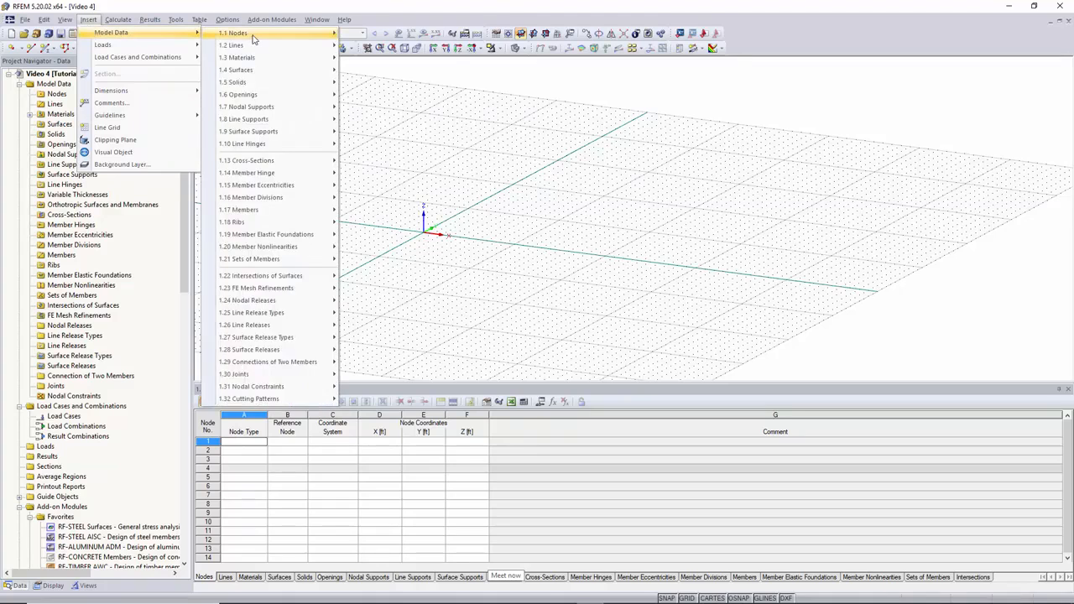
mouse_move(260, 37)
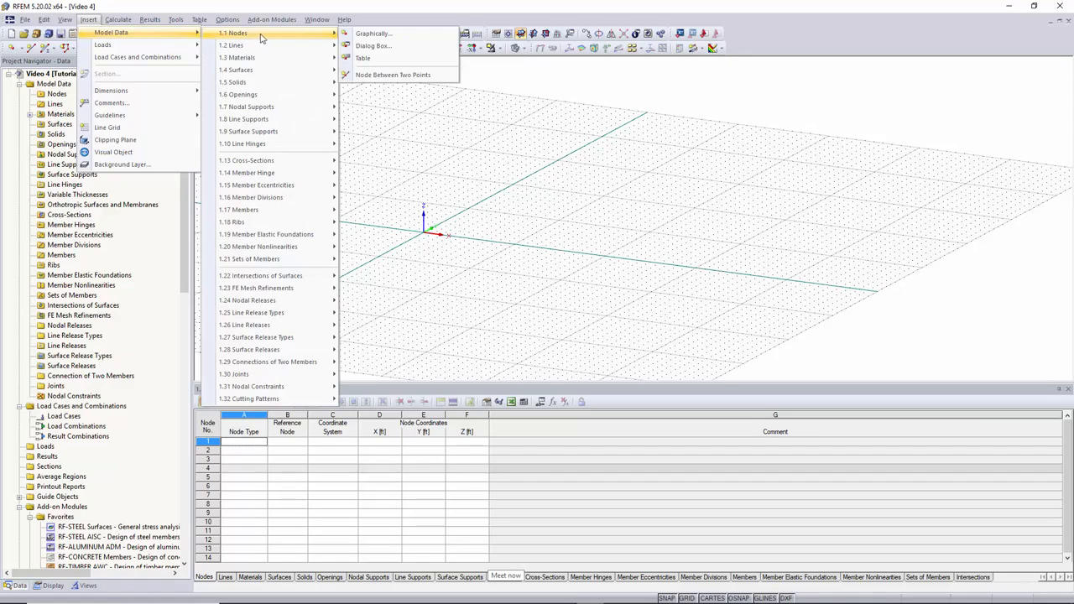
click(386, 34)
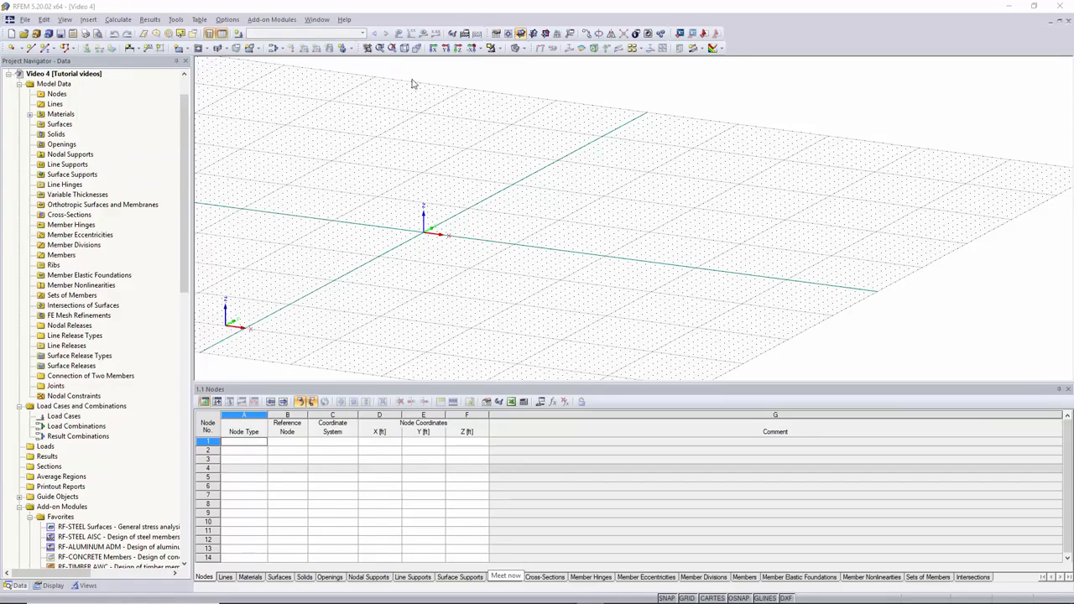
click(426, 232)
scroll(428, 231, up, 4)
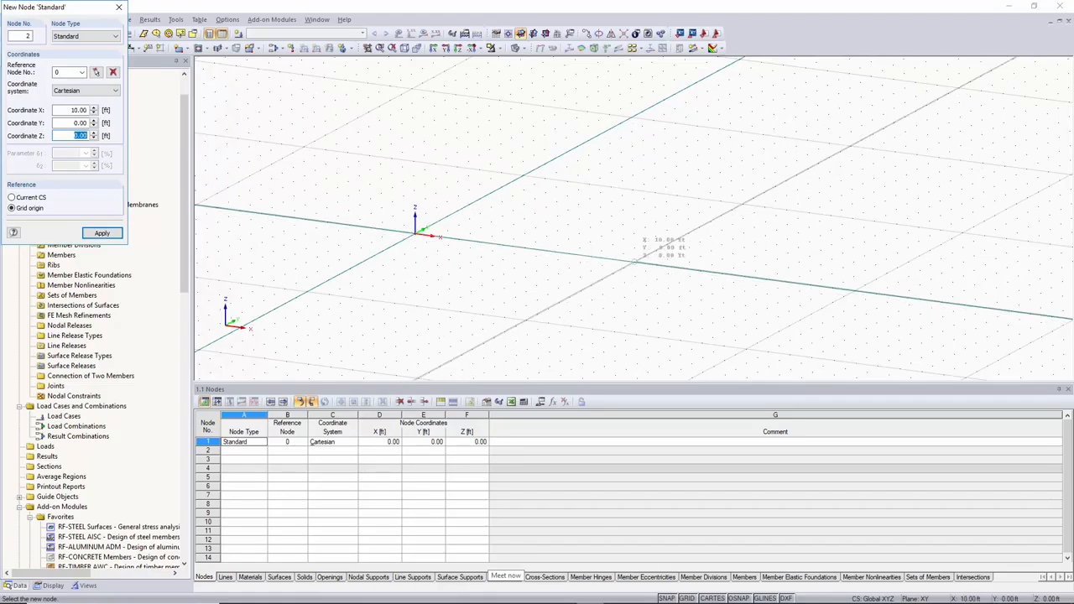
click(635, 262)
key(Escape)
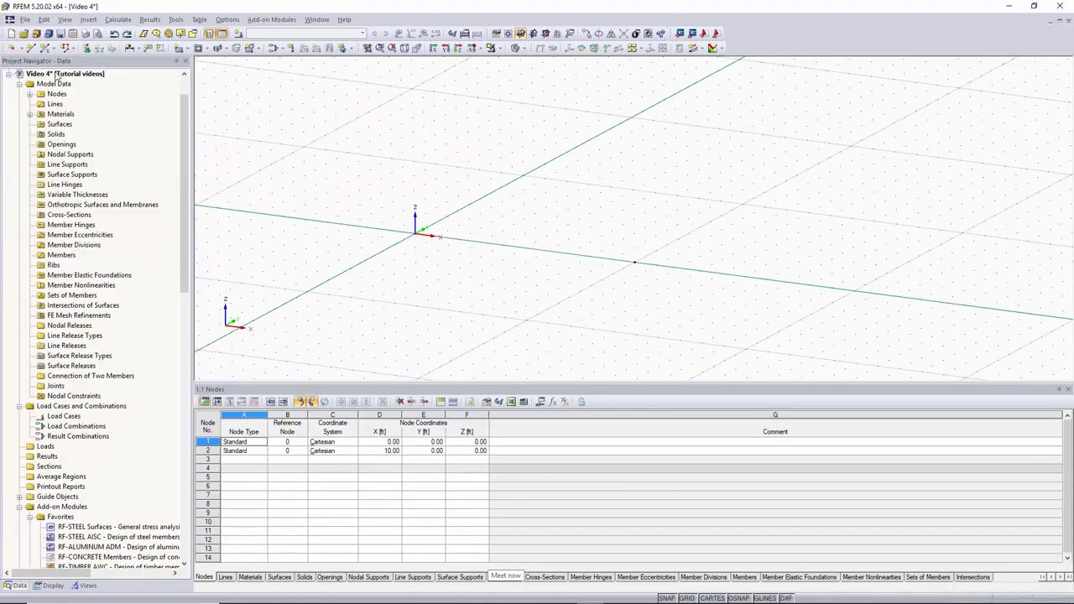
- Draw a line from the origin node to the node at X 10 ft and continue with a second 10 ft line along X
click(31, 49)
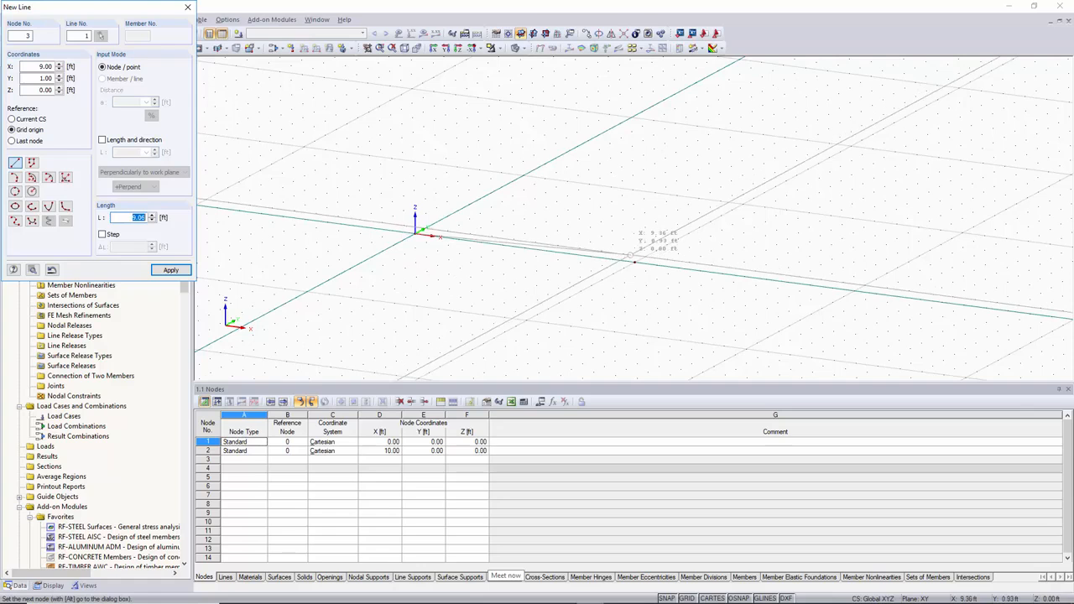
click(635, 263)
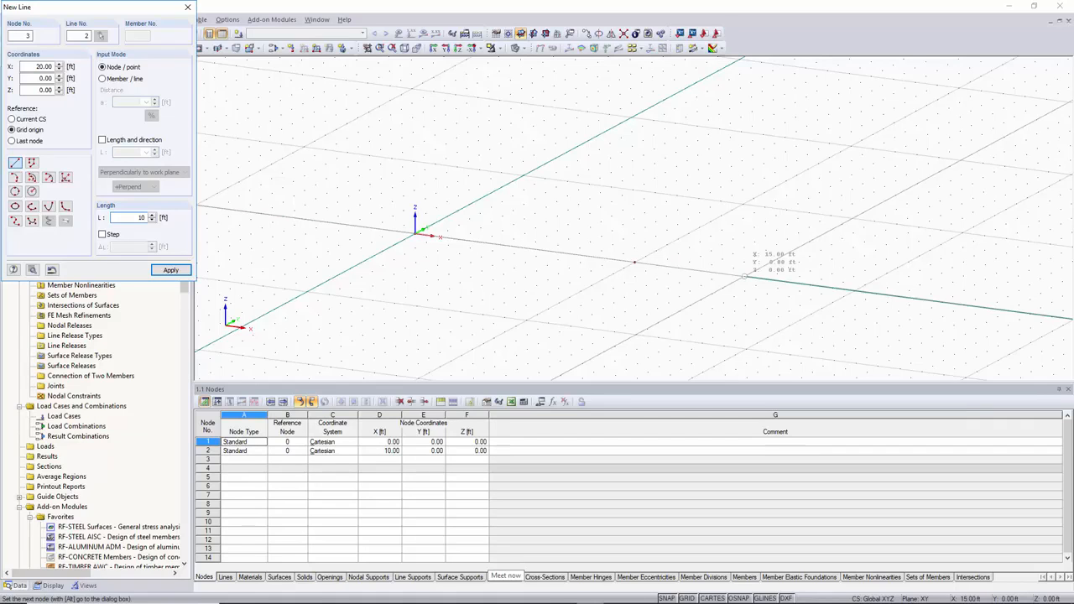
key(Return)
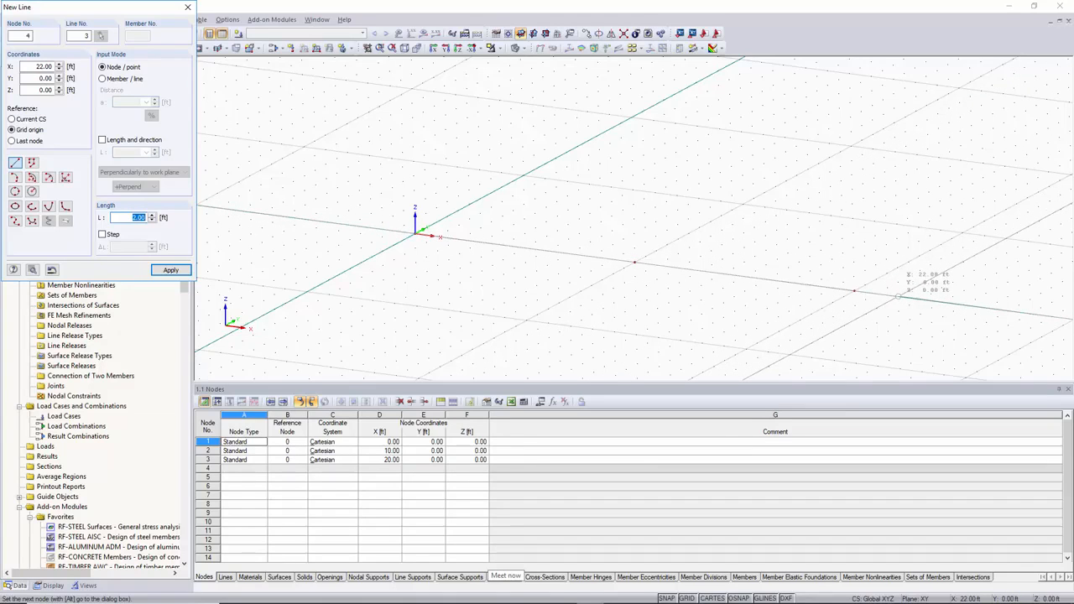
key(Escape)
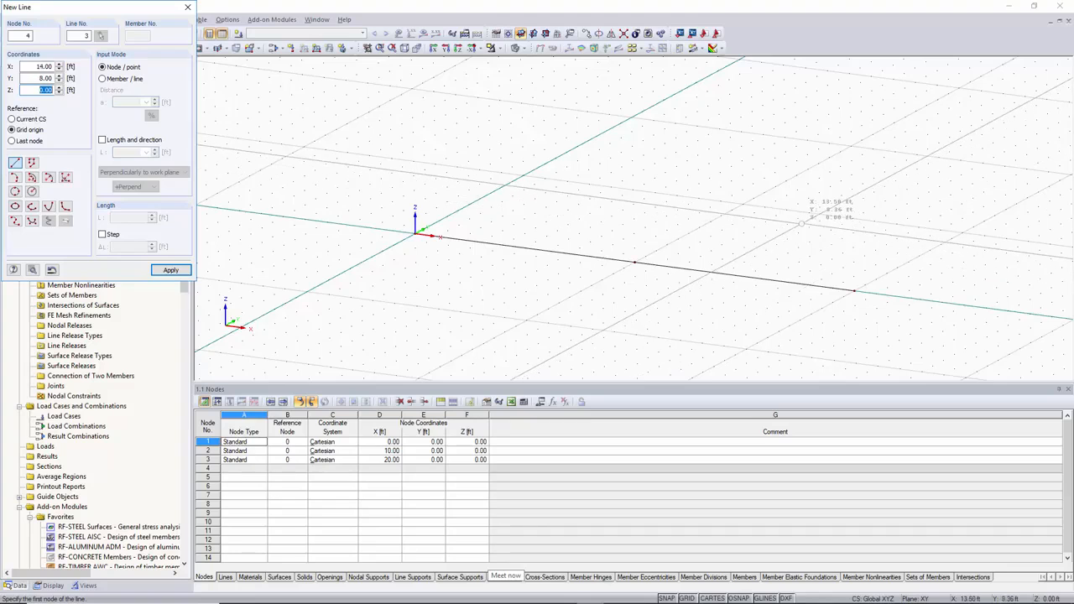
key(Escape)
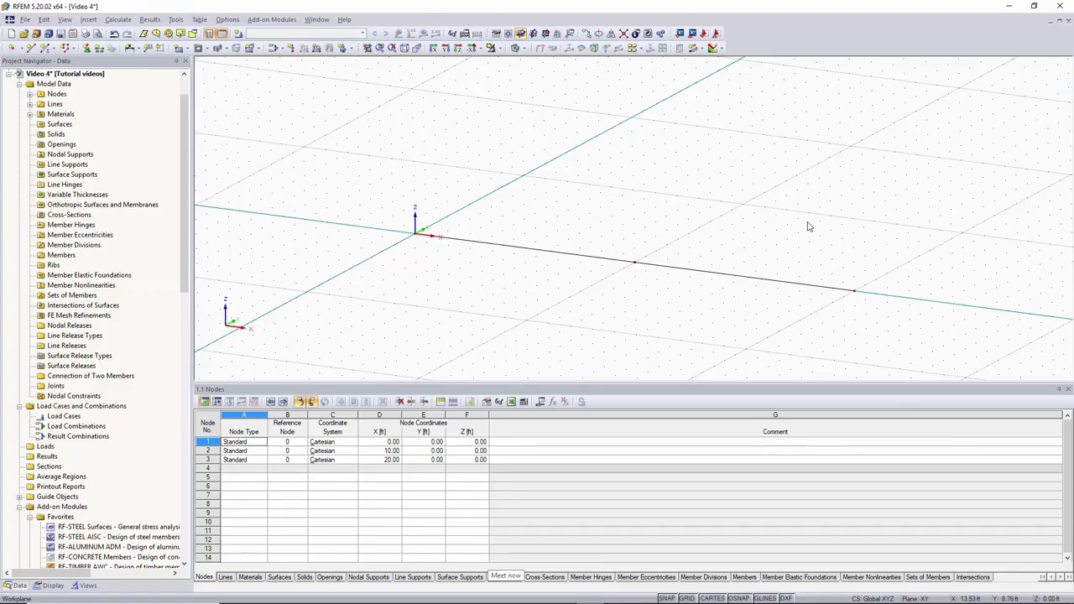
- Undo the last line, and delete the remaining line together with its two nodes
key(ctrl+z)
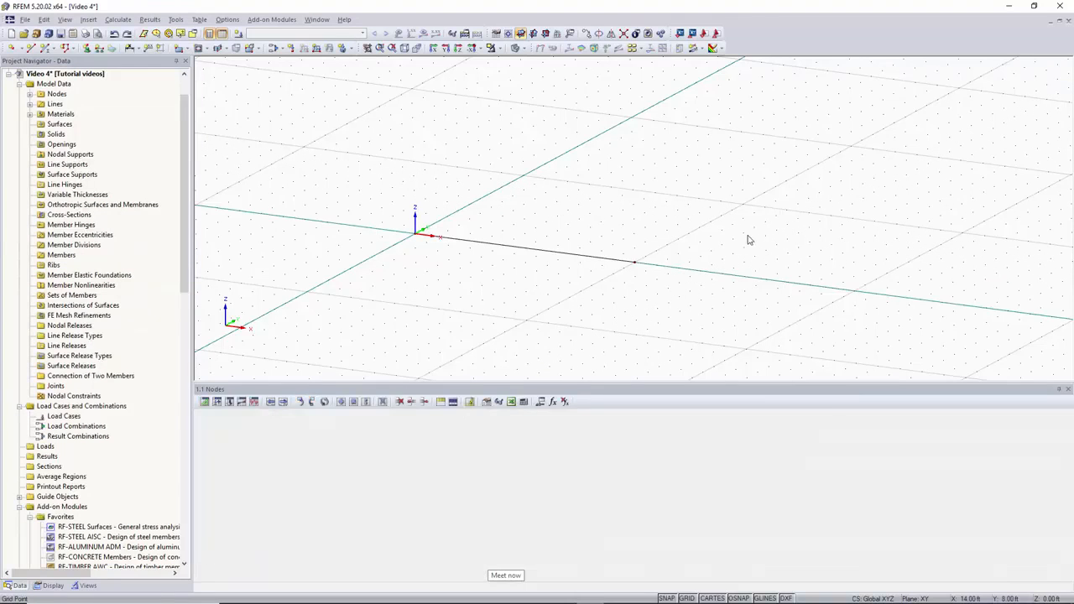
scroll(542, 202, up, 1)
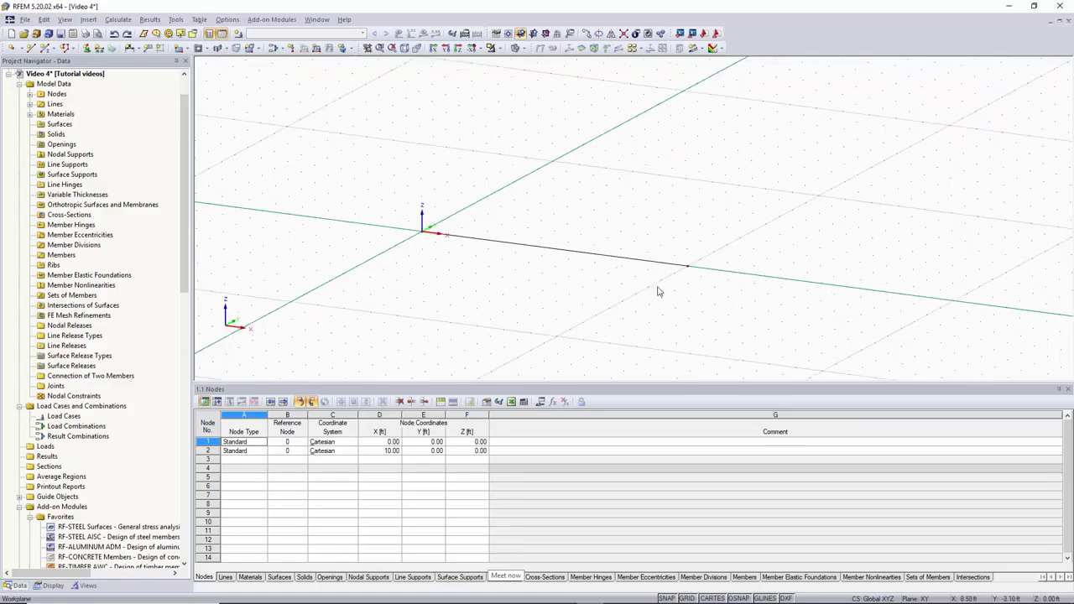
click(29, 115)
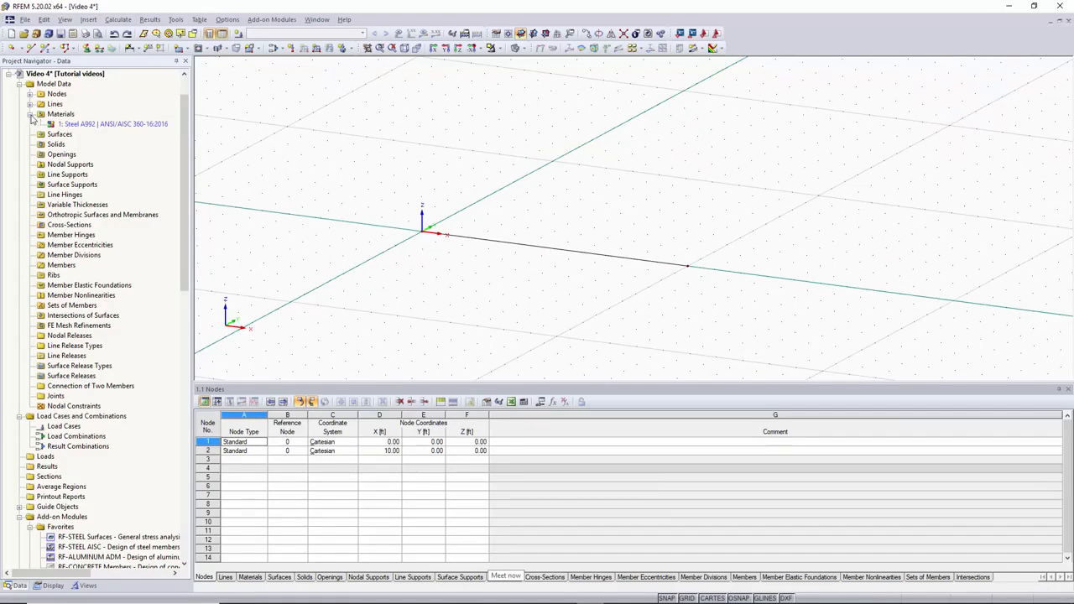
click(30, 115)
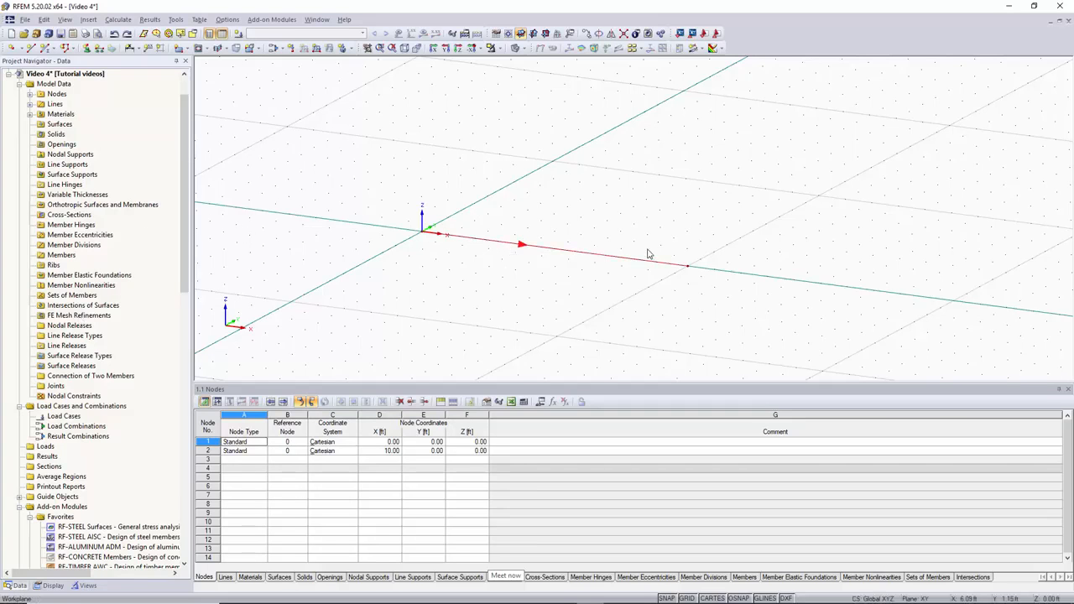
middle_drag(507, 246, 693, 211)
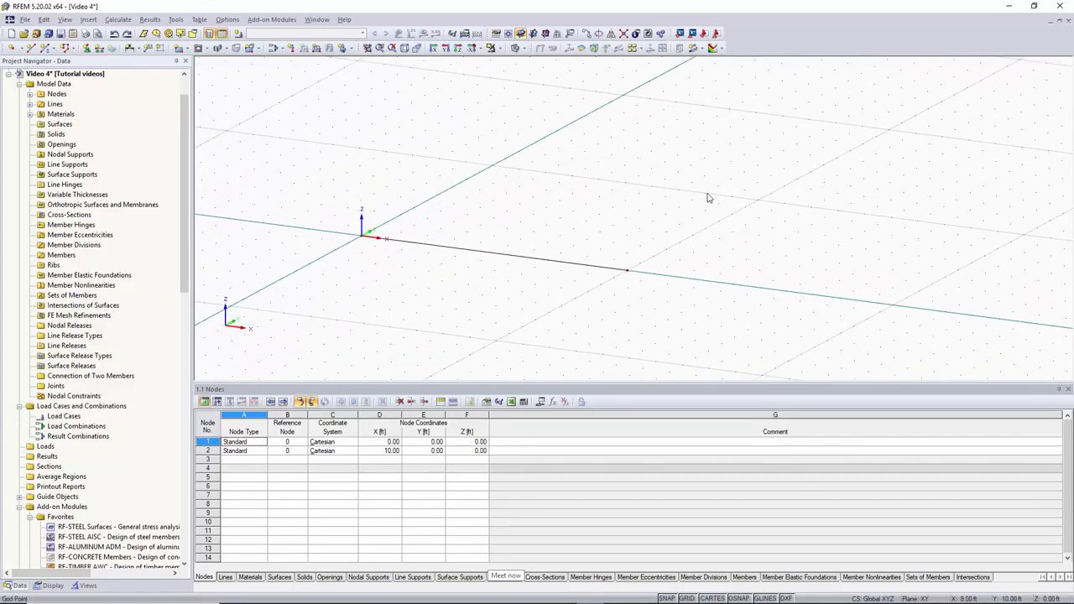
drag(751, 162, 300, 316)
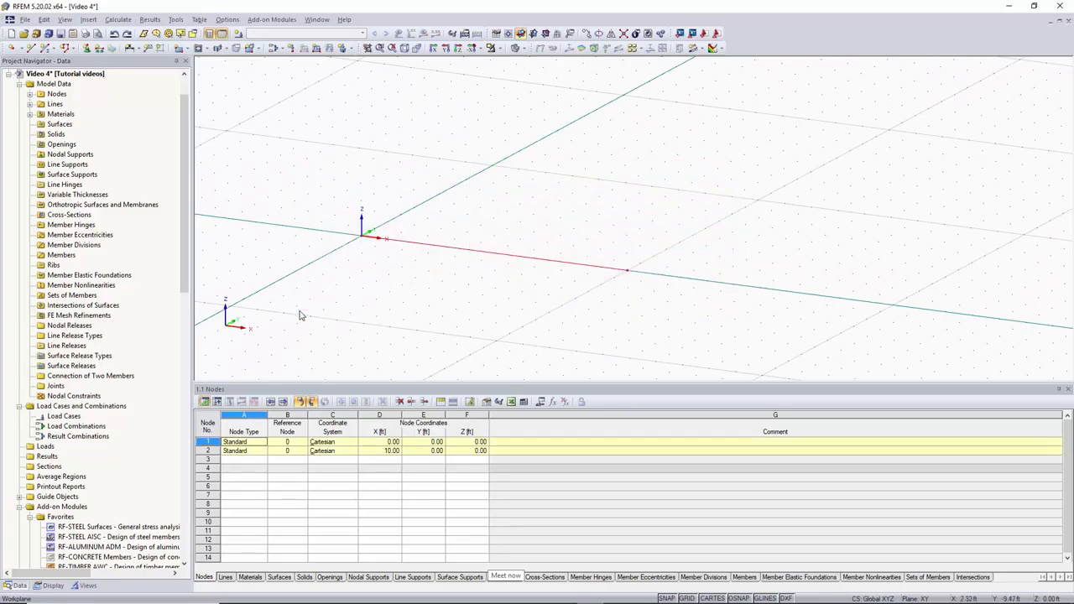
key(Delete)
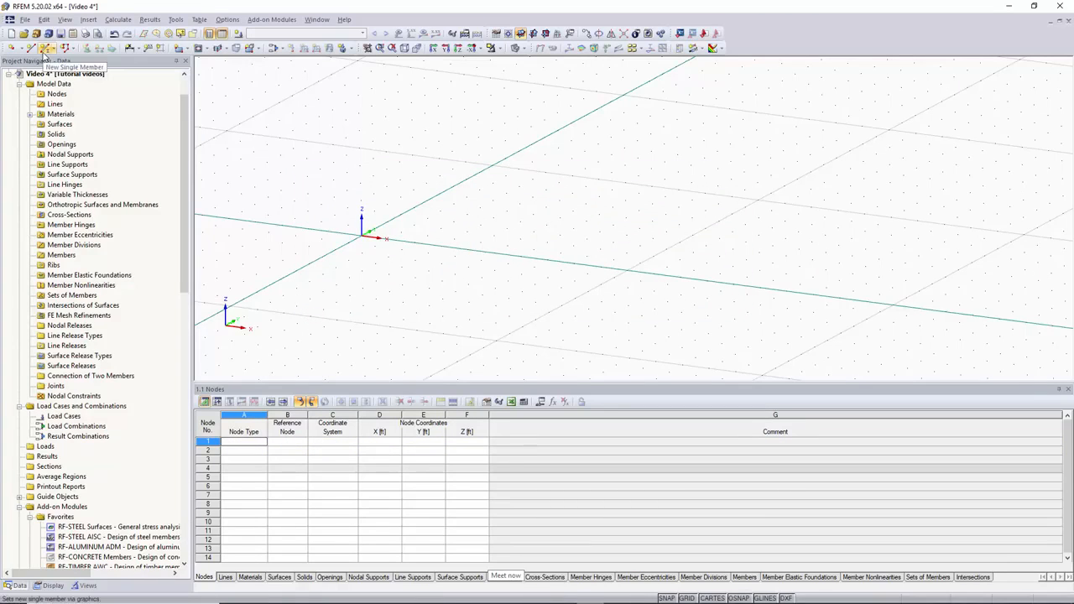
- Set up a new single beam member with the AISC 15 rolled section W 27x84 in Steel A992, and review the cross-section's properties
click(46, 48)
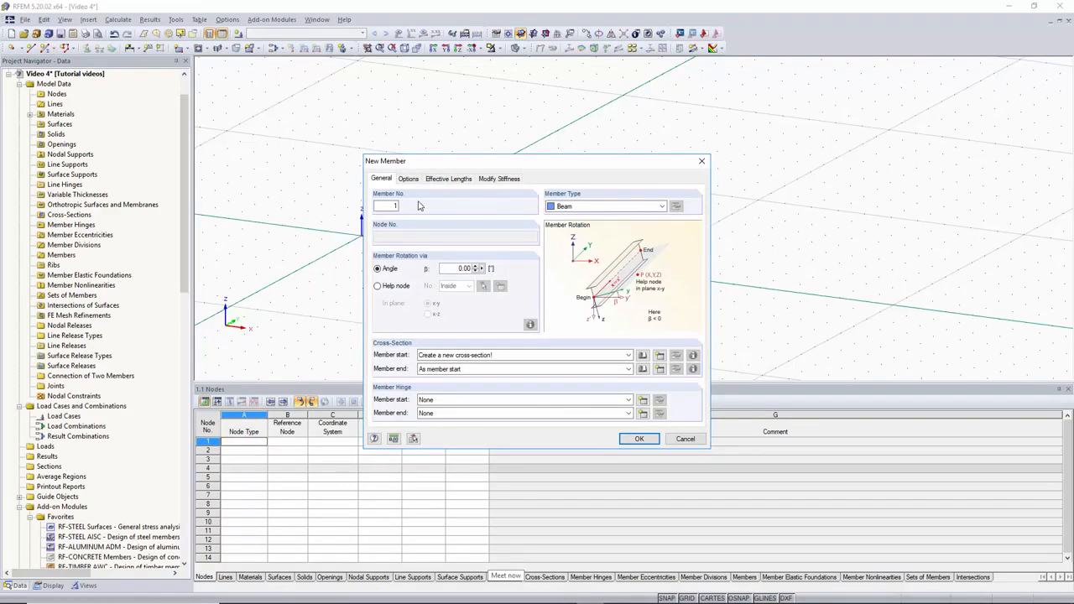
click(643, 356)
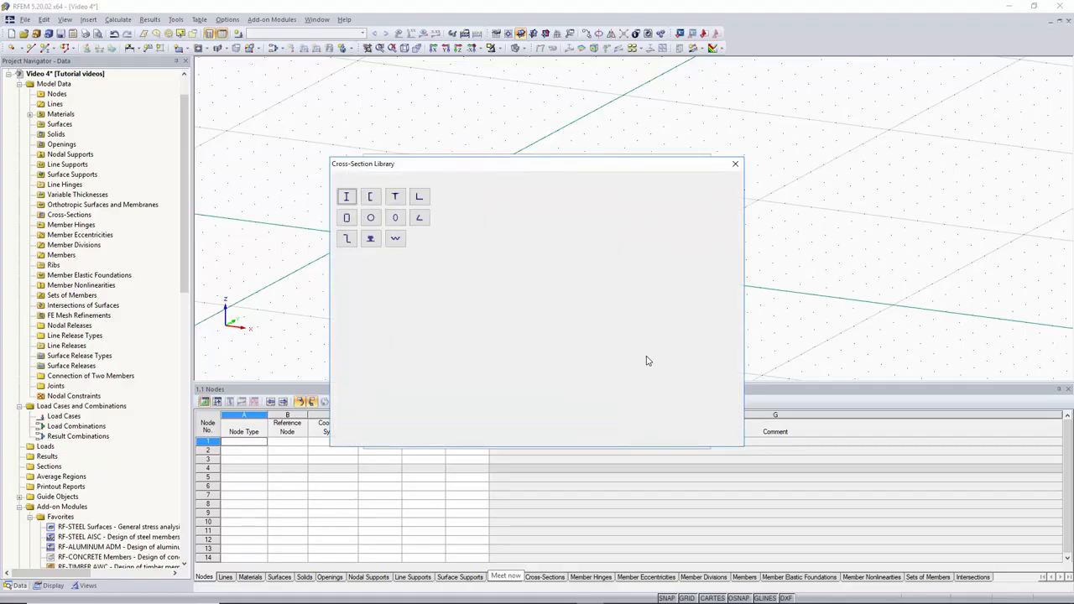
click(349, 198)
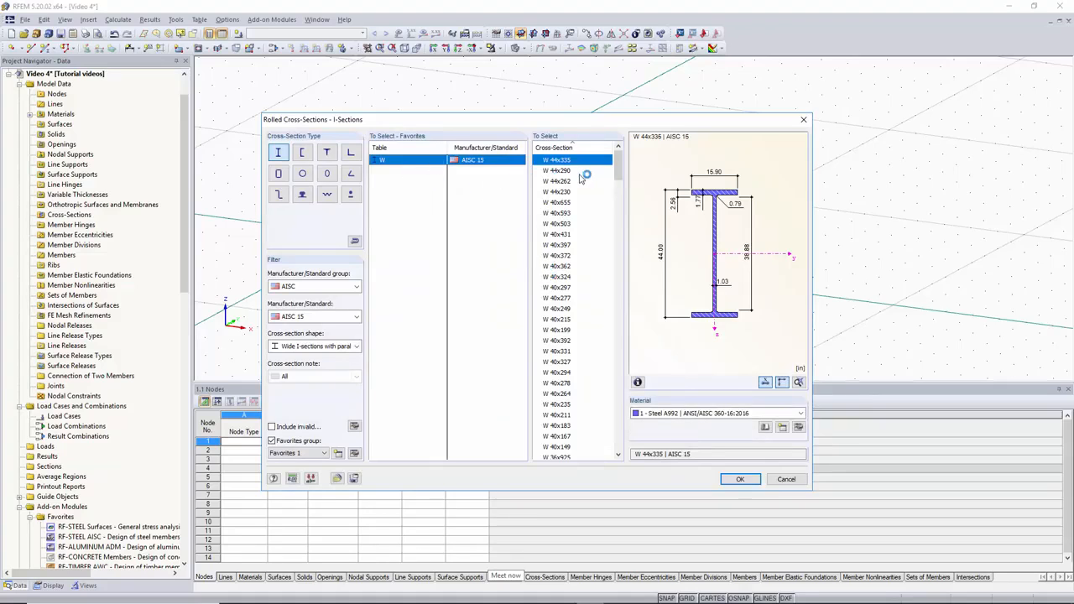
scroll(576, 265, down, 20)
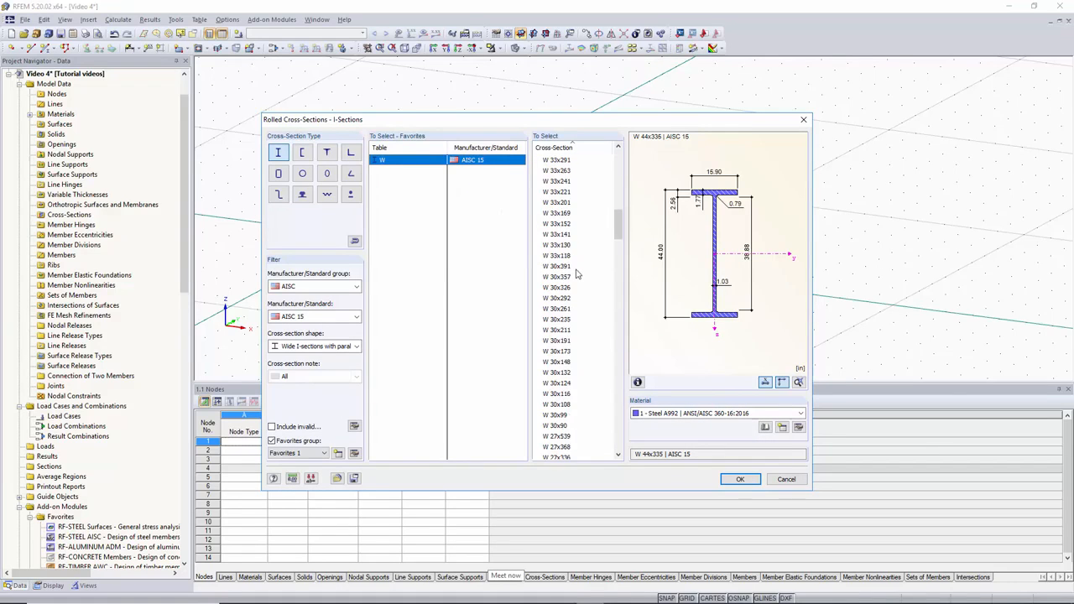
click(576, 266)
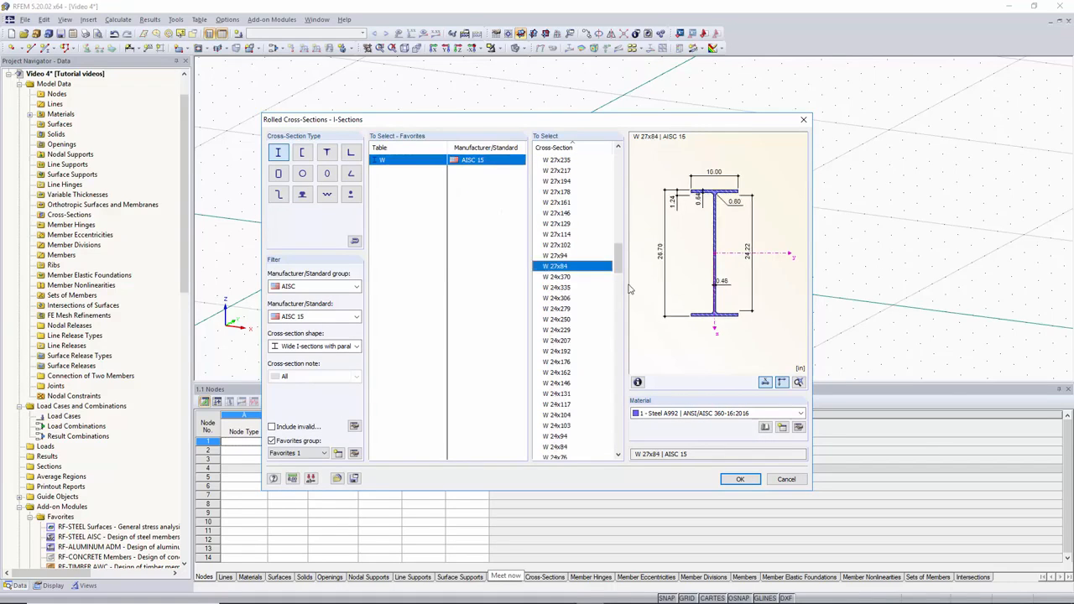
click(740, 479)
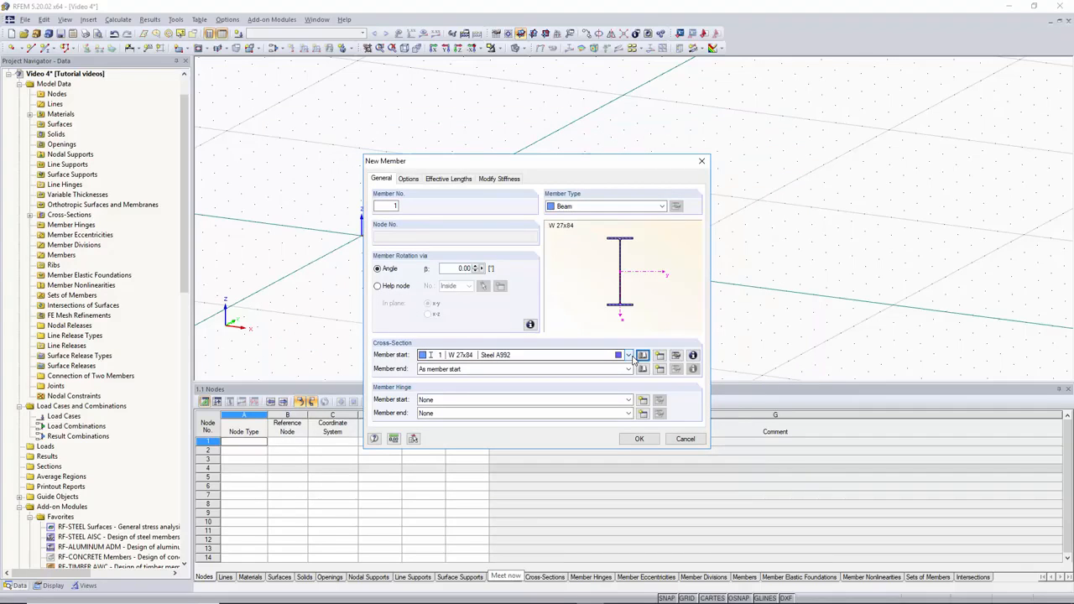
click(677, 356)
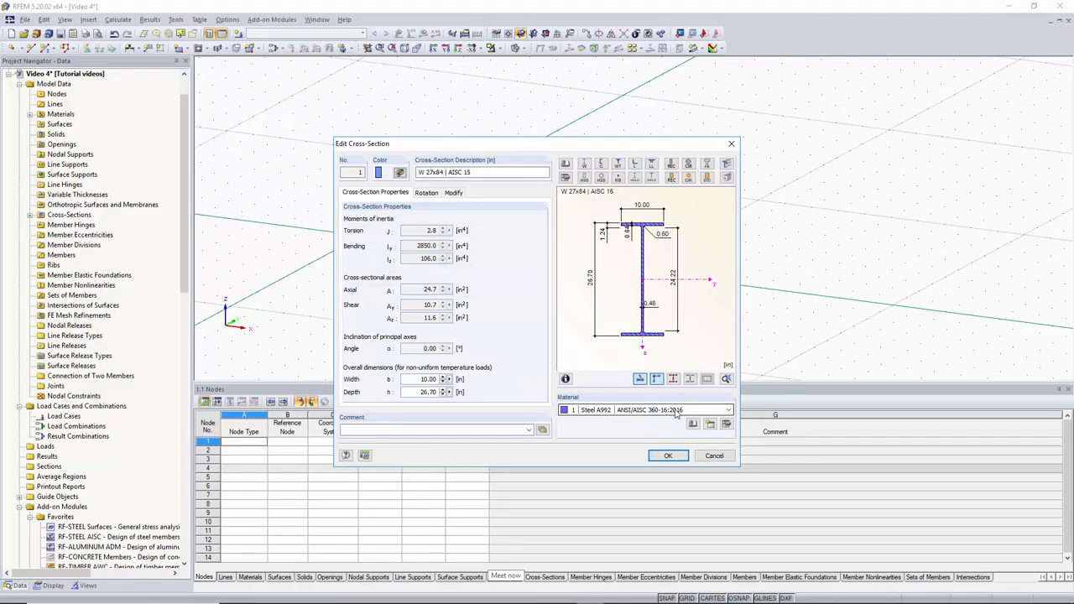
click(675, 454)
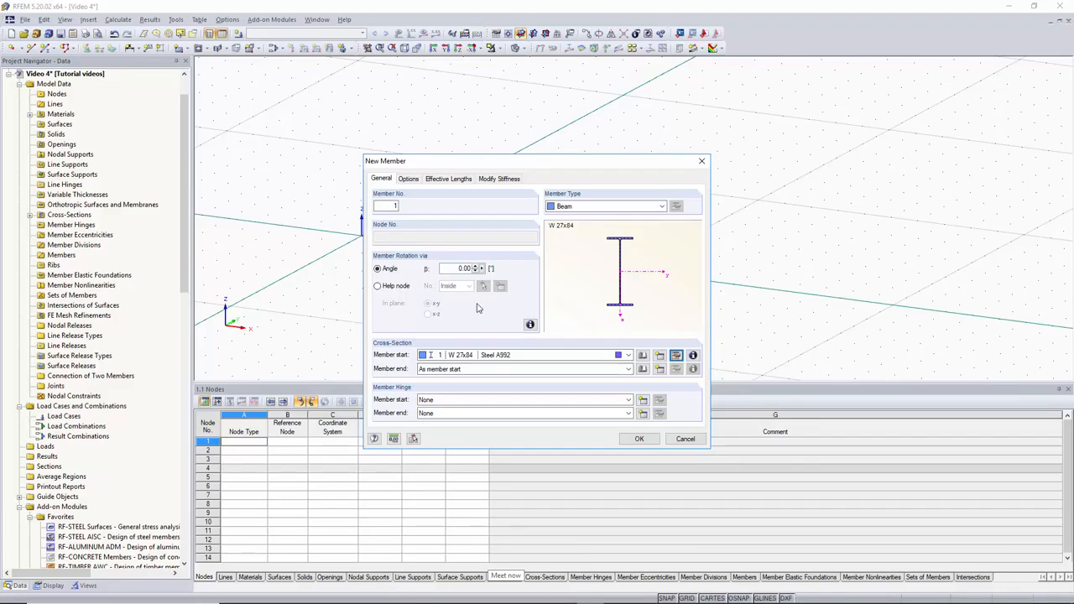
- Place the beam member from the grid origin to X 10 ft, Y 0, Z 0
click(639, 438)
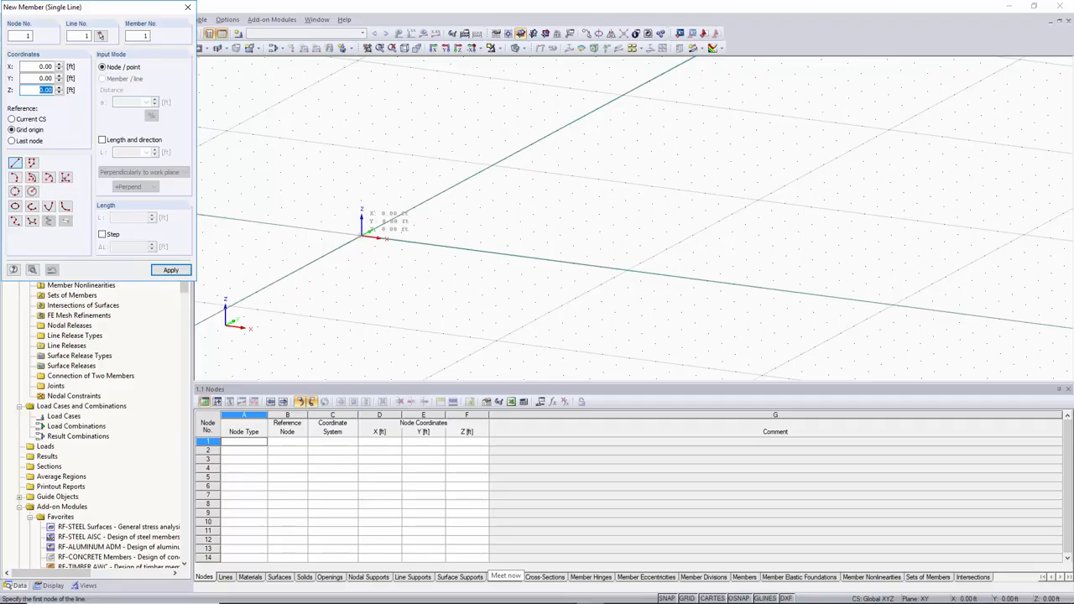
click(362, 236)
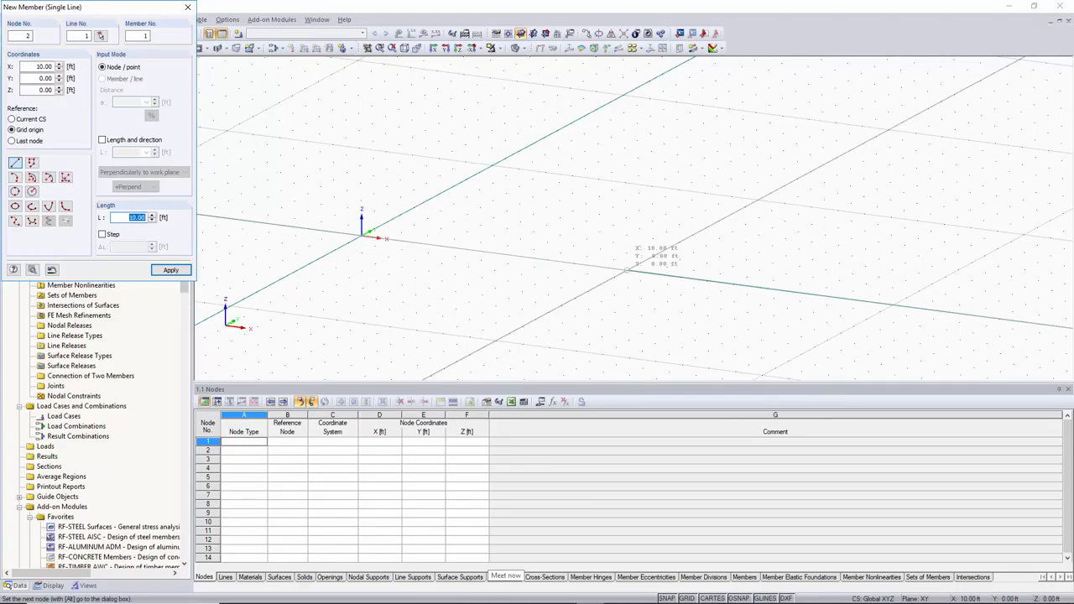
click(628, 270)
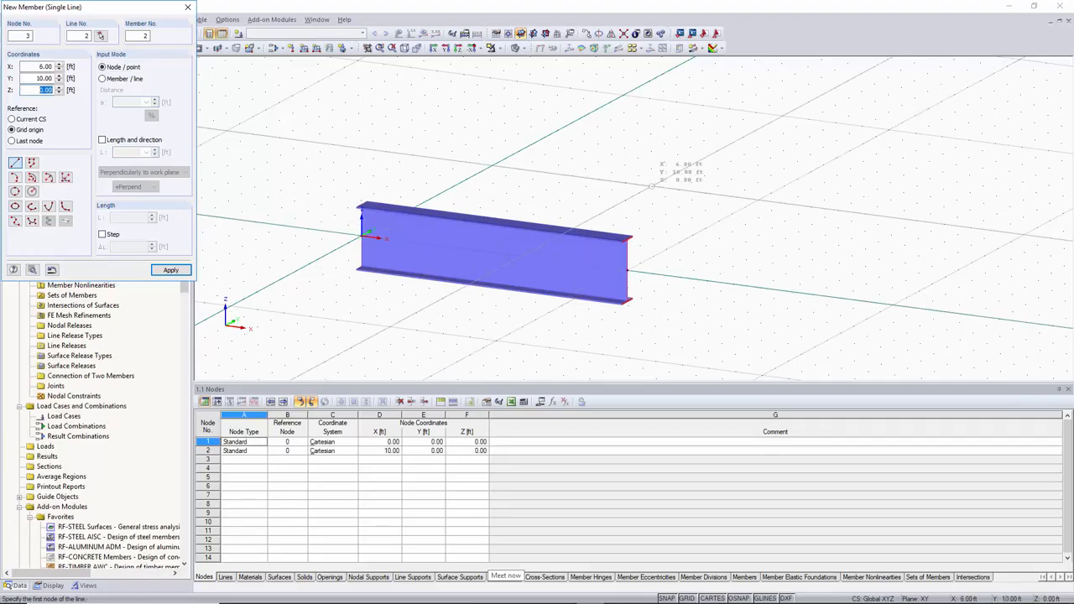
key(Escape)
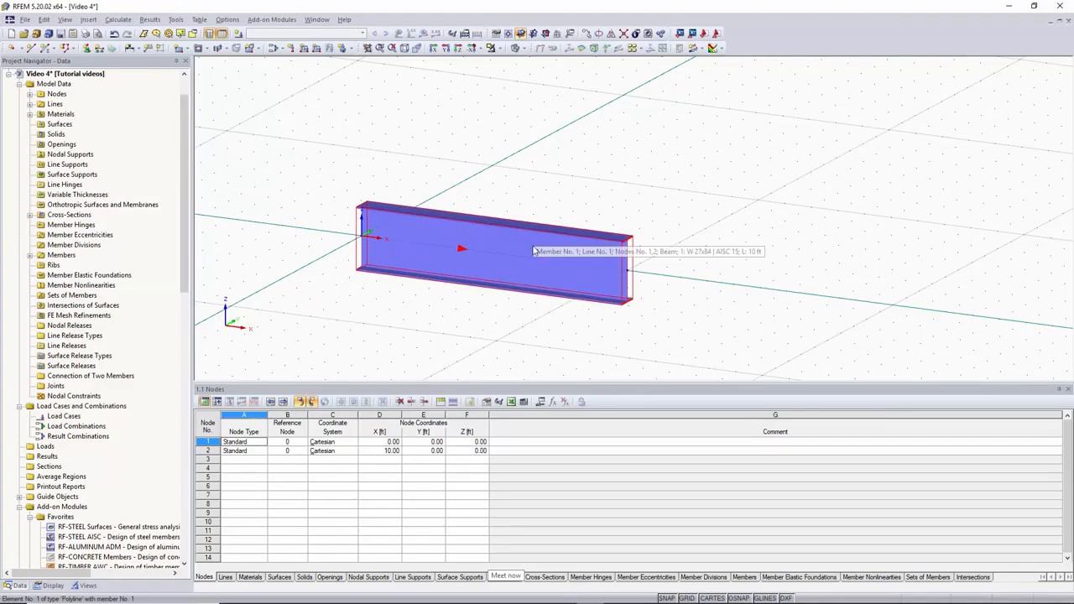
- Define a new nodal support type in the global axis system with all displacements and rotations about X, Y and Z fixed
click(87, 48)
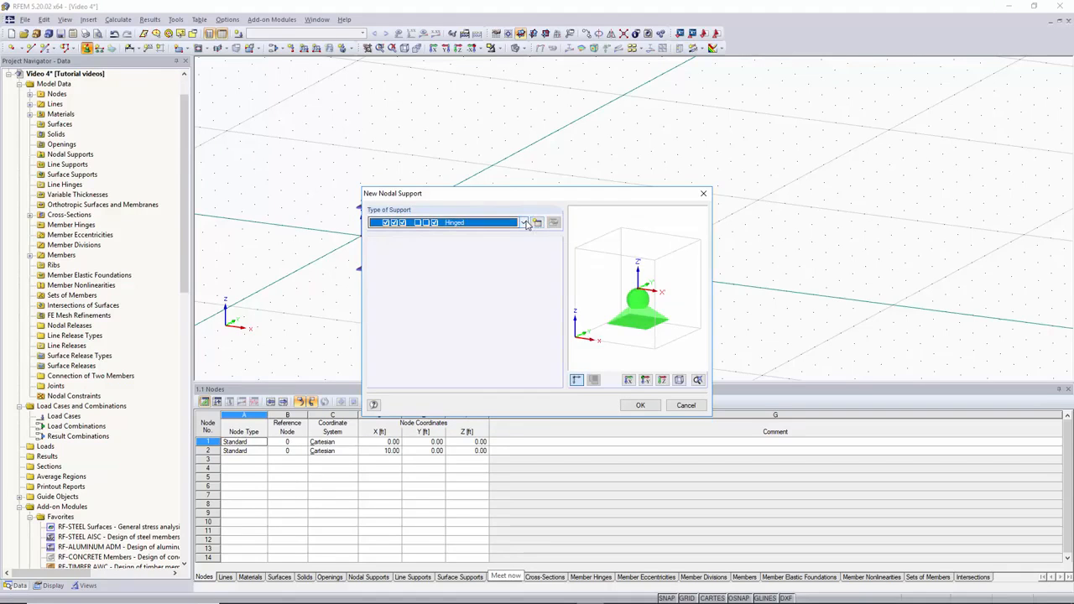
click(538, 224)
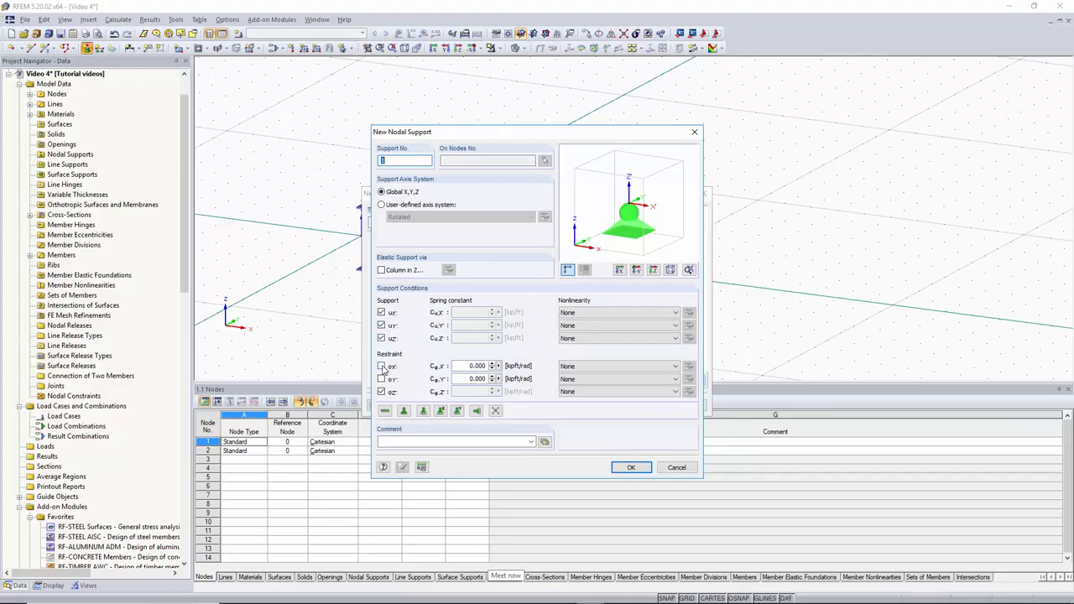
click(382, 367)
click(382, 379)
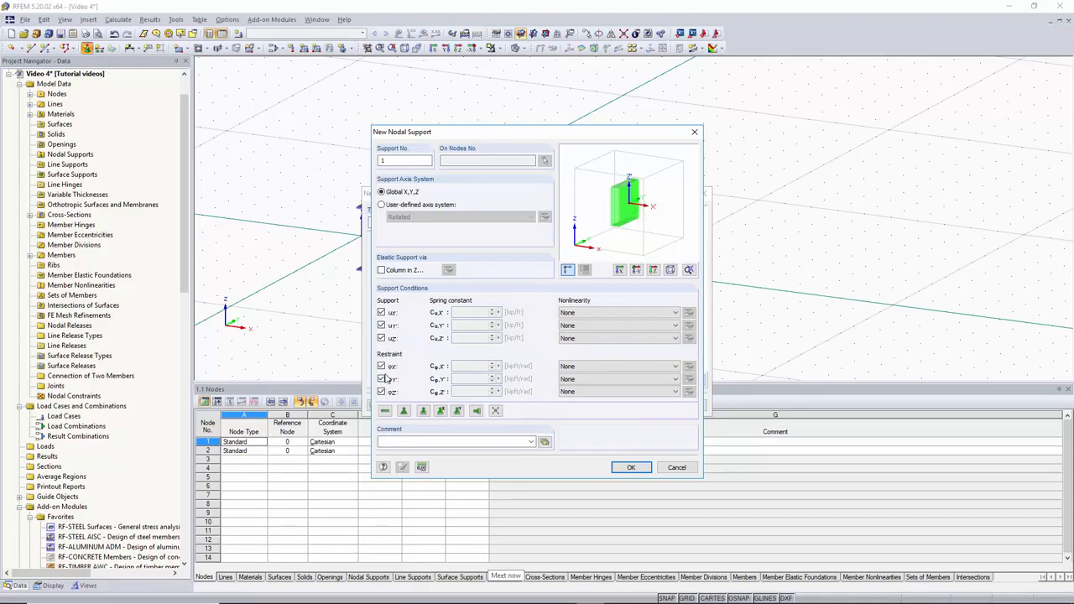
click(382, 313)
click(642, 470)
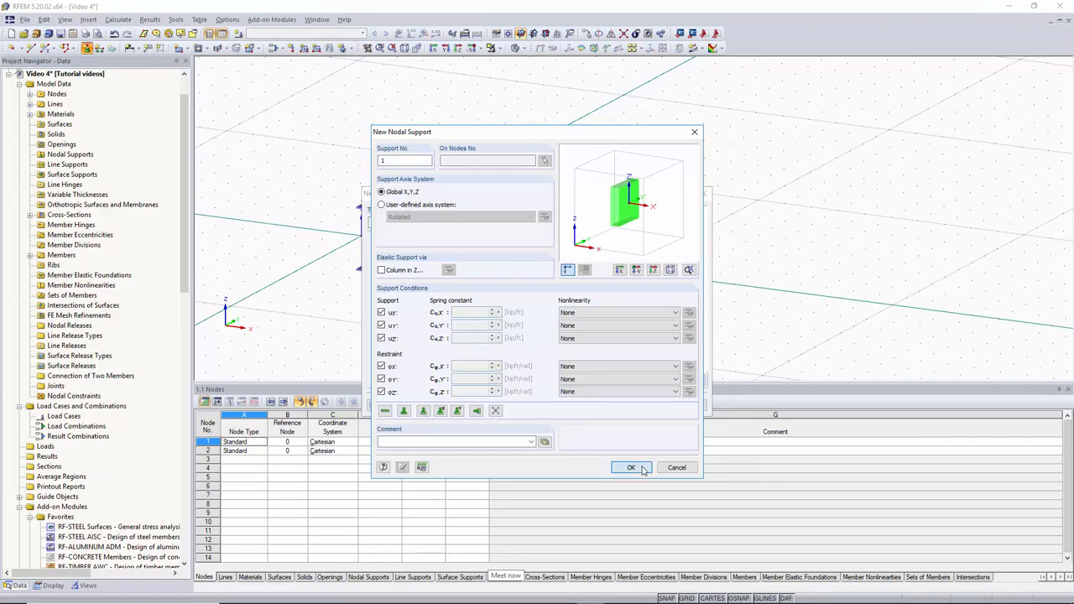
click(633, 404)
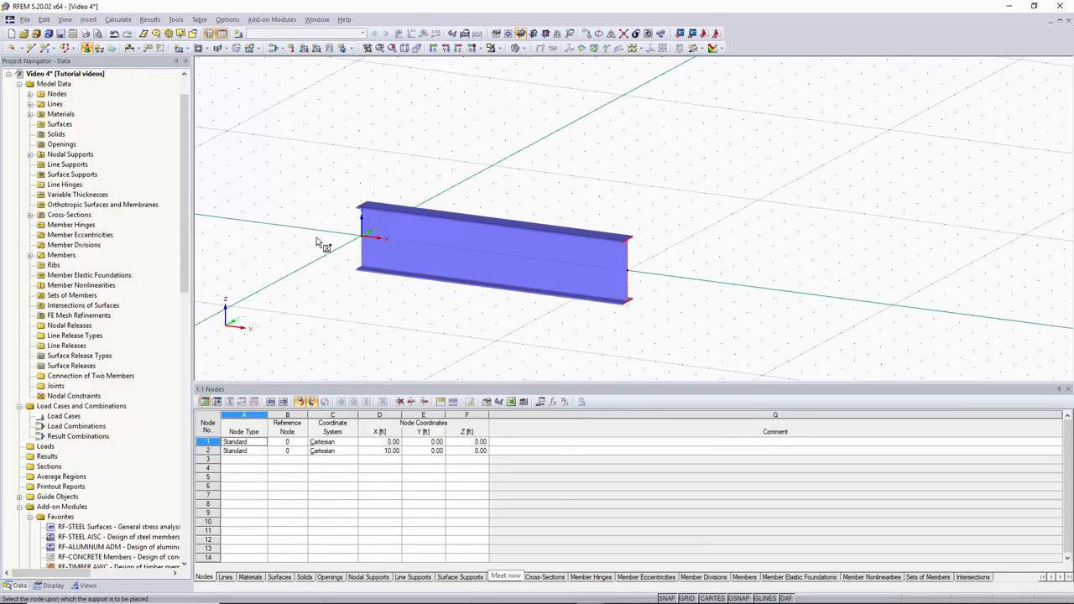
- Place the fully fixed support on the beam's start node at the grid origin
click(362, 235)
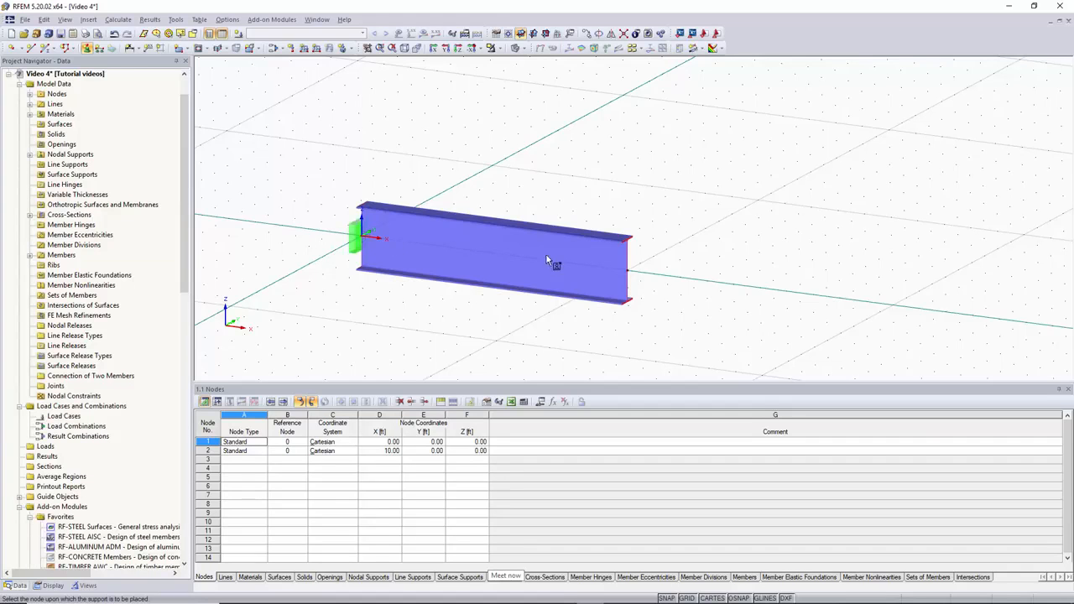
key(Escape)
mouse_move(472, 189)
ctrl+middle_down()
mouse_move(530, 184)
mouse_move(521, 148)
mouse_move(466, 176)
ctrl+middle_up()
scroll(514, 175, up, 1)
scroll(514, 176, up, 1)
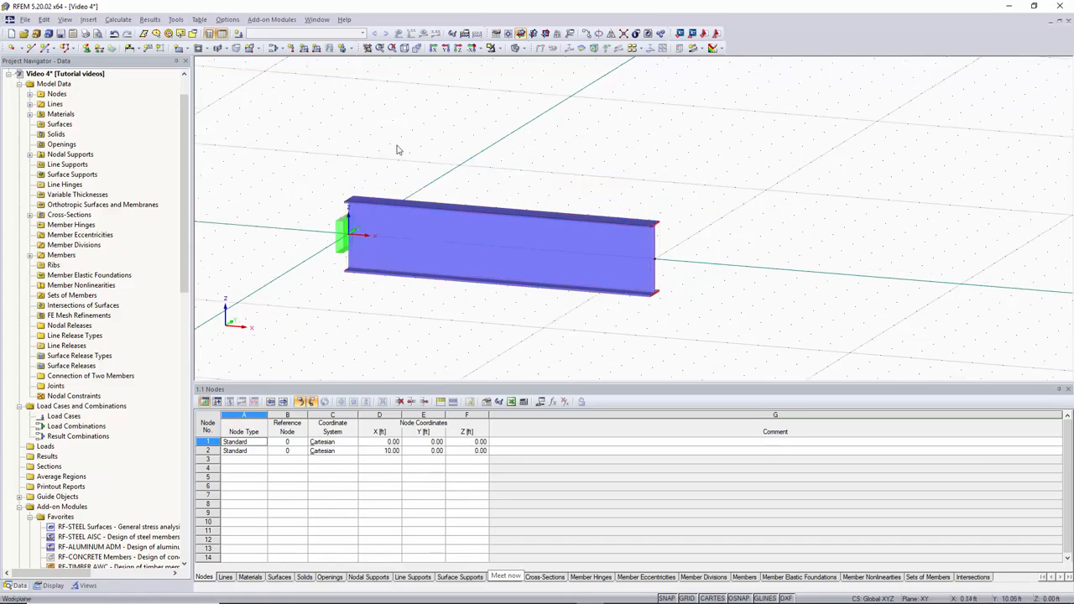
- Create load case LC1 with the description Dead load in the Dead action category, with self-weight active at -1.000 in Z
click(239, 35)
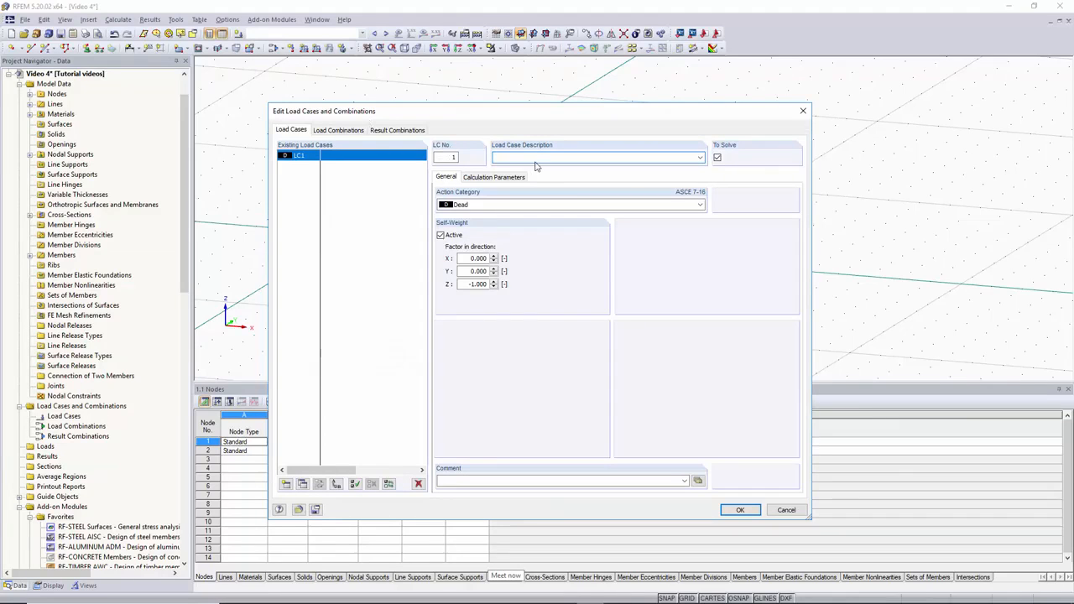
text(Dea)
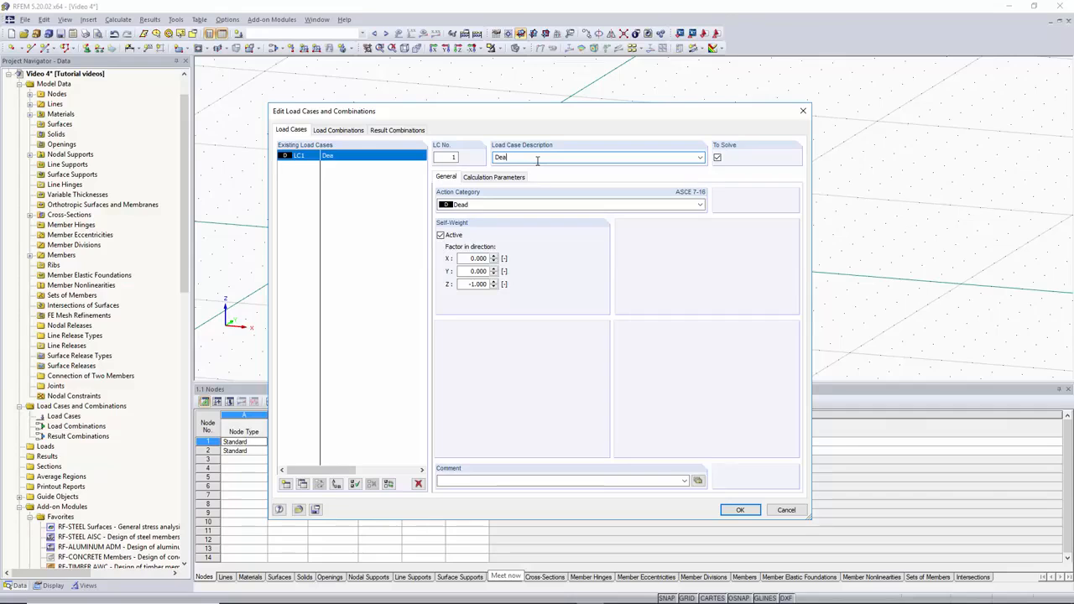
text(d load)
click(738, 510)
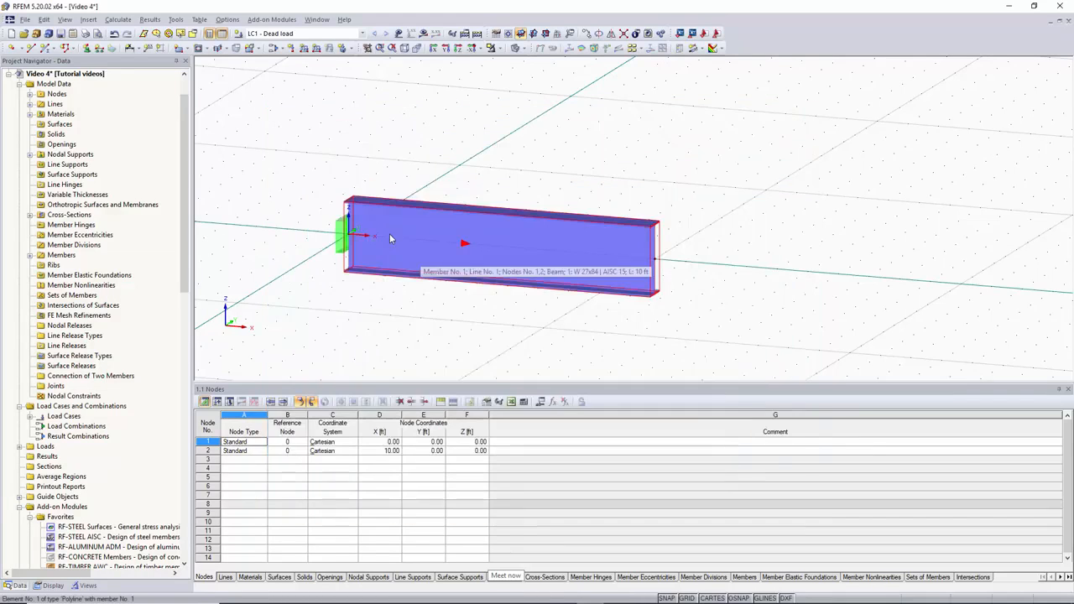
click(312, 34)
click(360, 36)
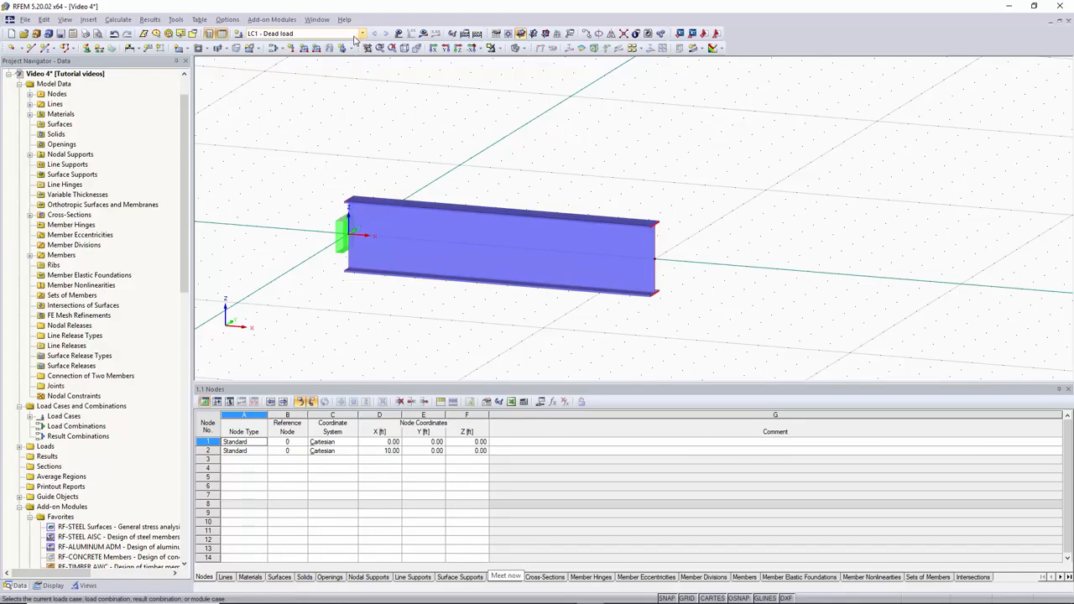
- Set up a new member force load with trapezoidal distribution in global ZL and p2 of -10 kip/ft
click(305, 49)
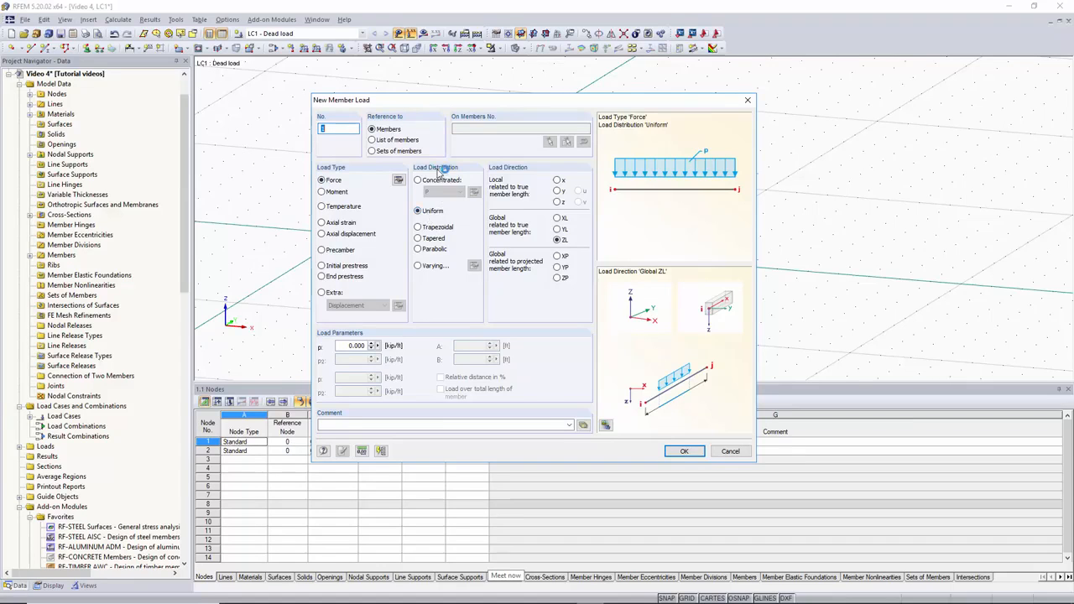
click(438, 227)
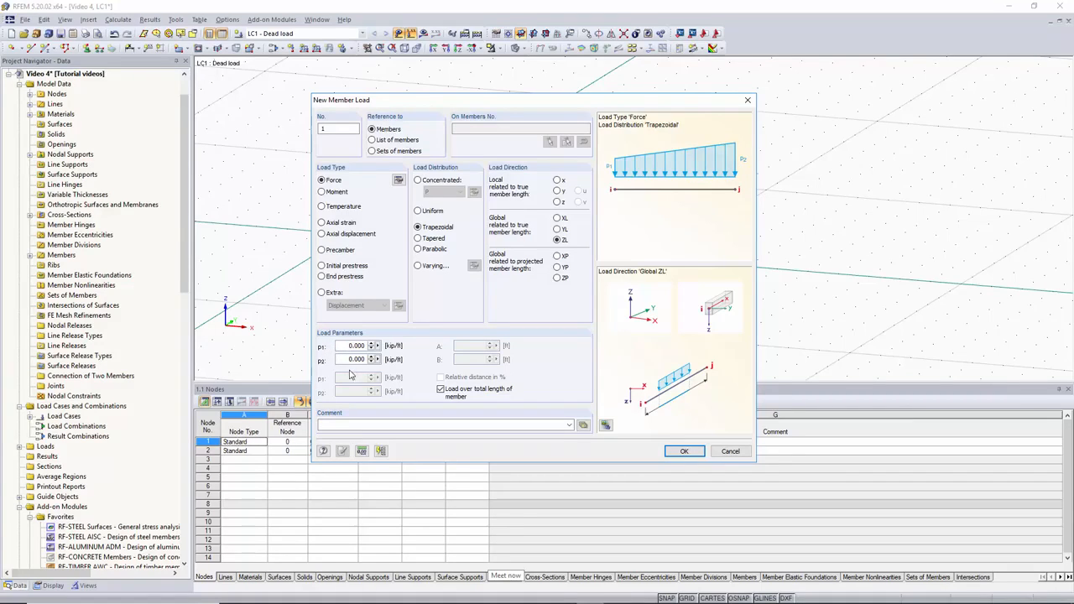
drag(346, 360, 395, 359)
text(10)
- Limit the load to part of the member using relative distances, with A at 10% and B at 100%
click(441, 390)
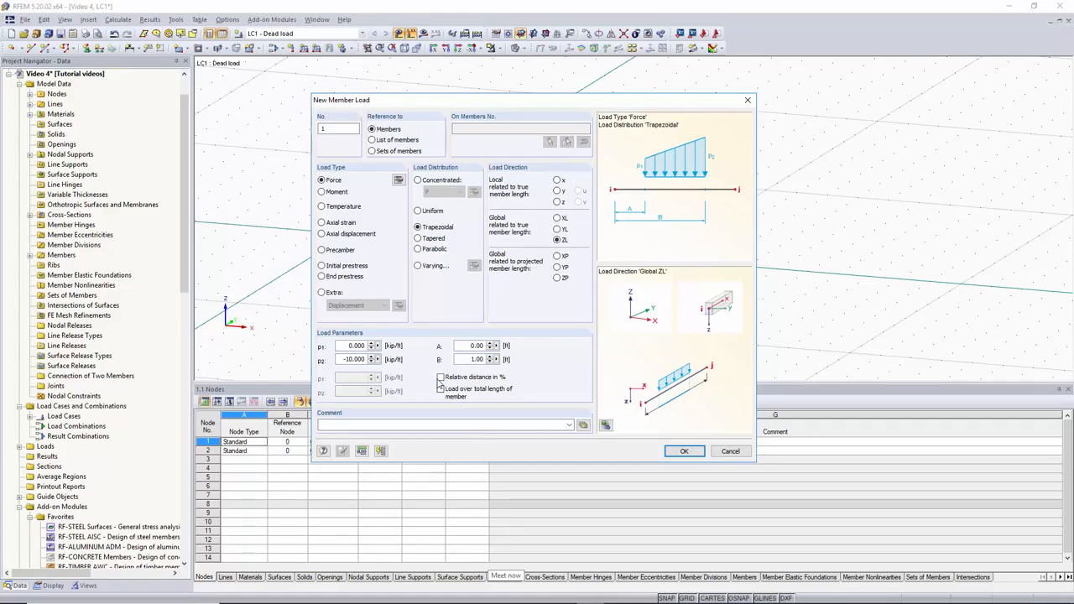
click(440, 377)
drag(460, 344, 535, 343)
text(10)
key(Tab)
text(100)
- Apply the trapezoidal load to the beam member and finish load placement
click(684, 453)
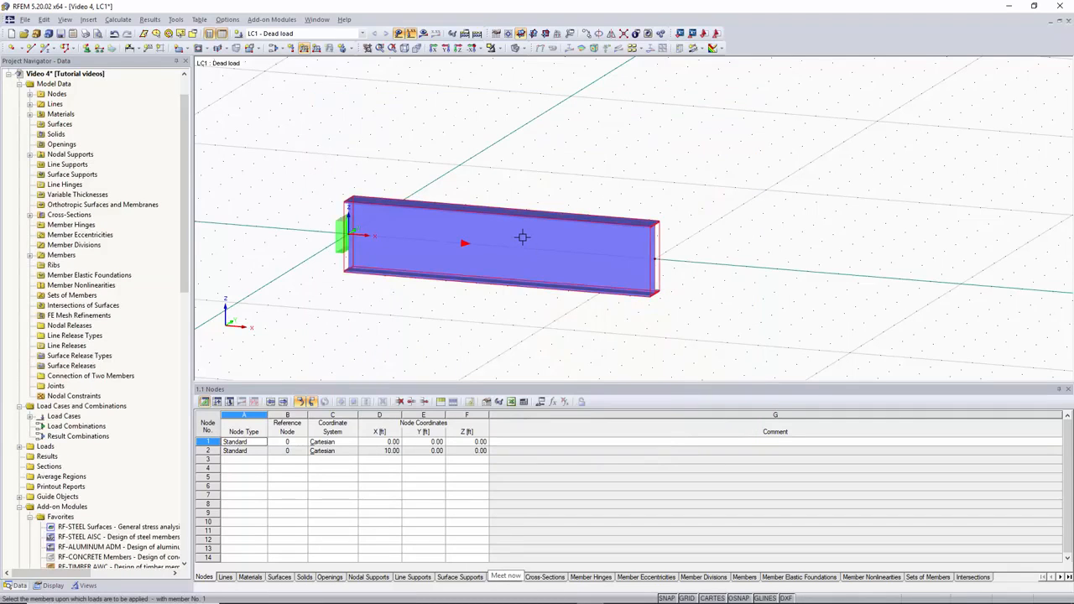
click(522, 237)
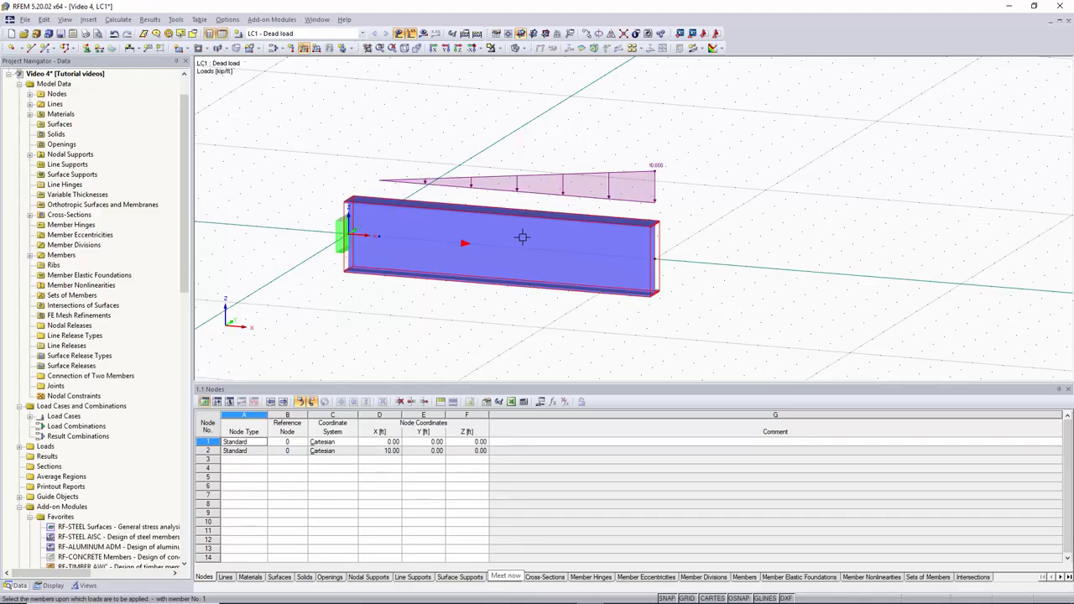
right_click(342, 153)
ctrl+middle_drag(329, 147, 384, 136)
right_click(384, 136)
click(349, 171)
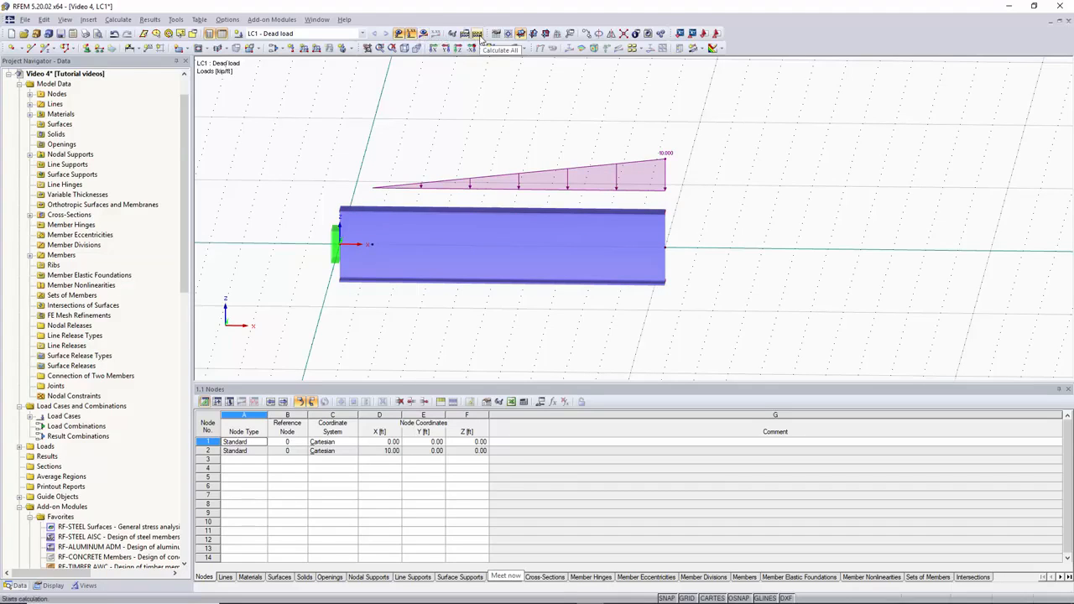
- Run the calculation for all load cases and show the model as a wireframe to examine the beam's global deformation
click(476, 35)
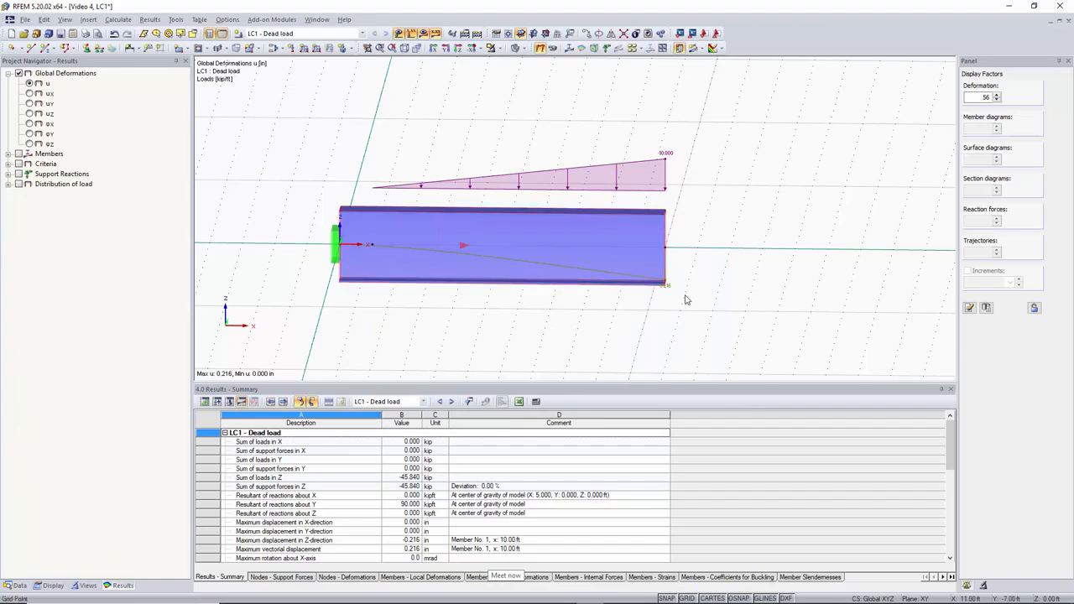
scroll(559, 300, up, 4)
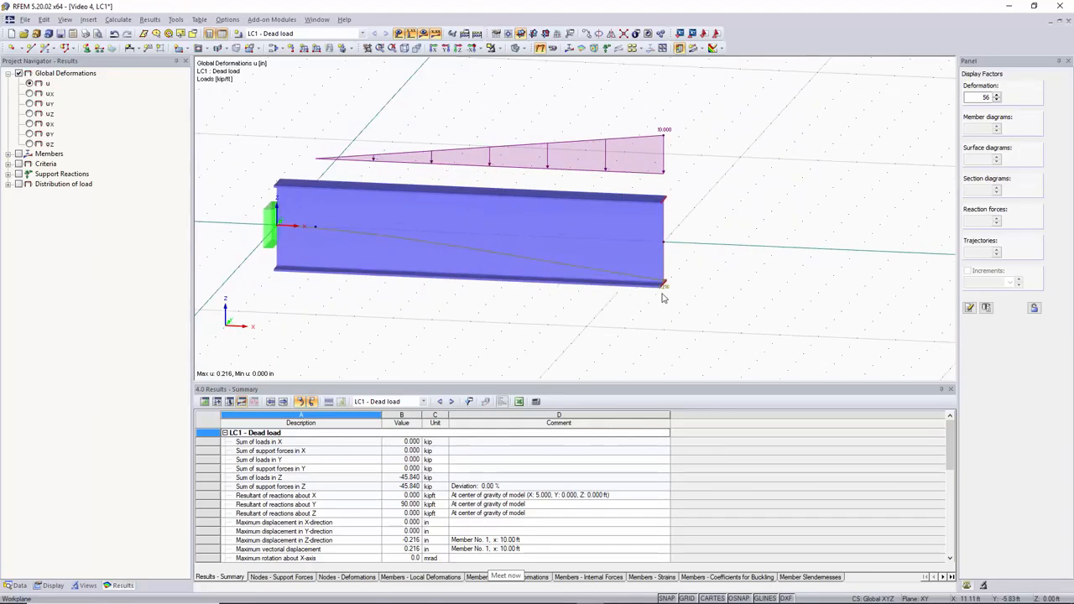
click(507, 48)
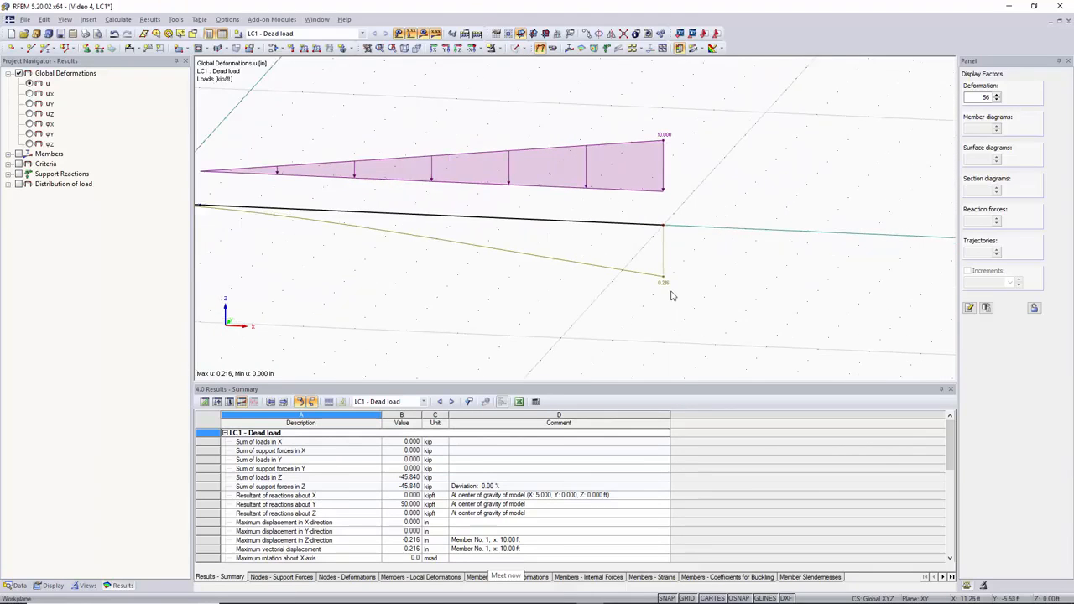
scroll(663, 294, down, 2)
- Display the member internal forces, switch to the shear force Vz diagram and examine it along the beam
click(18, 153)
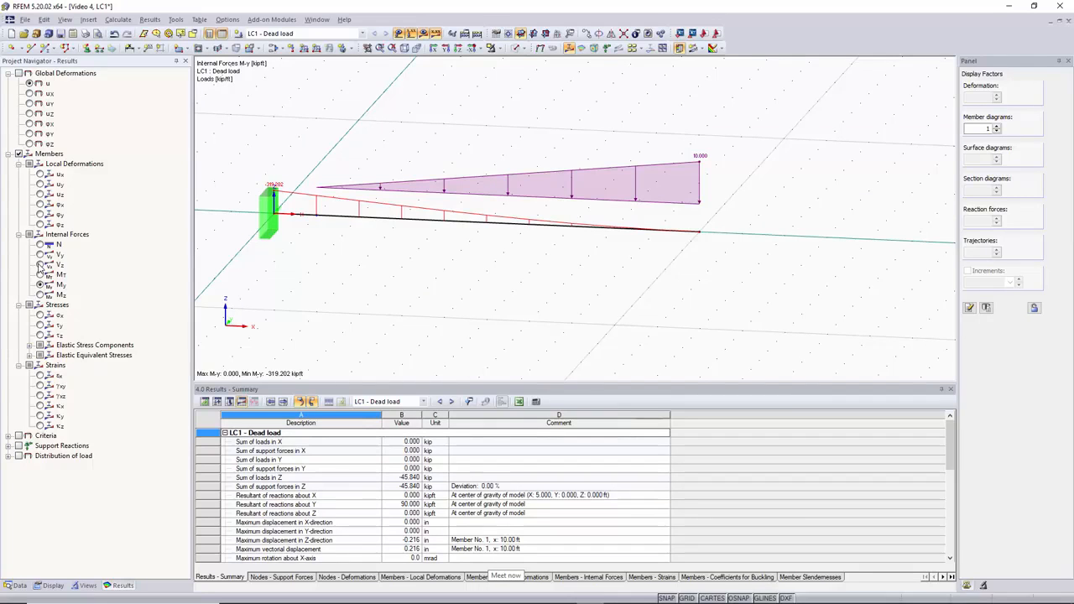
click(39, 265)
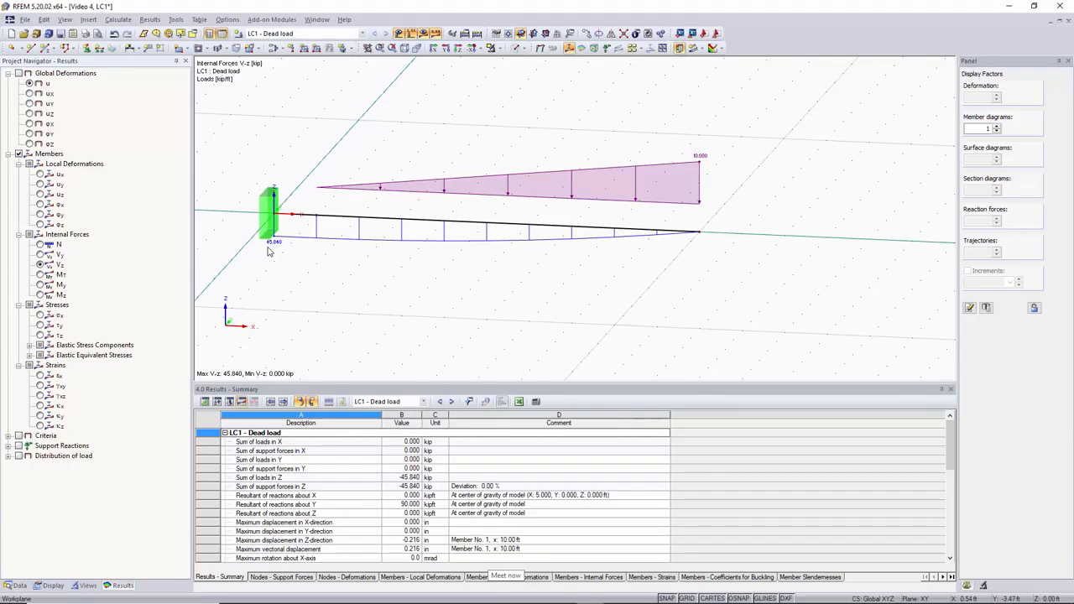
scroll(269, 250, up, 1)
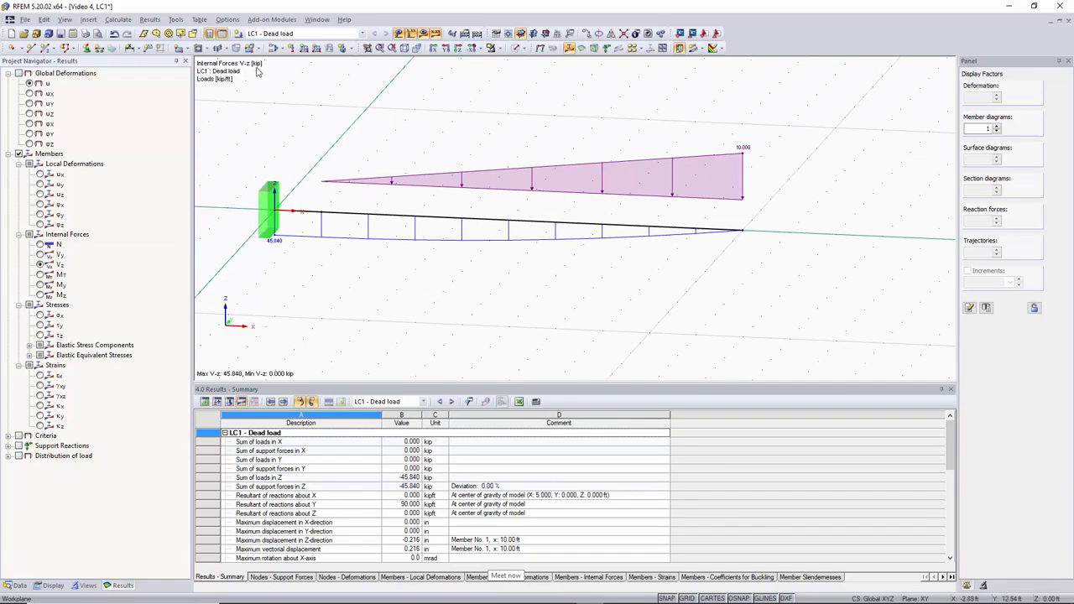
ctrl+middle_drag(453, 288, 490, 304)
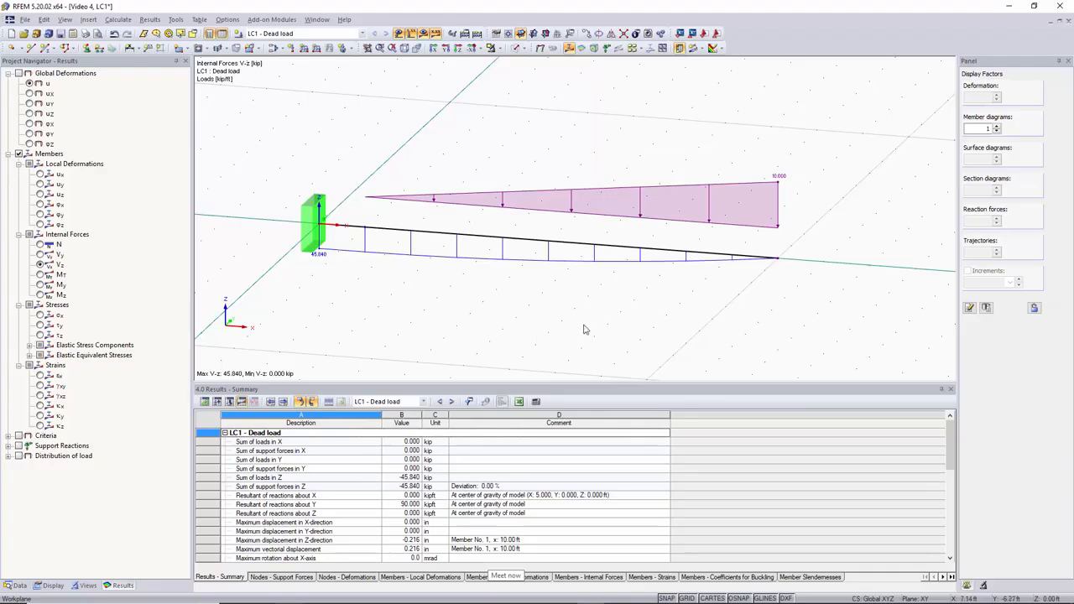
right_drag(507, 136, 461, 137)
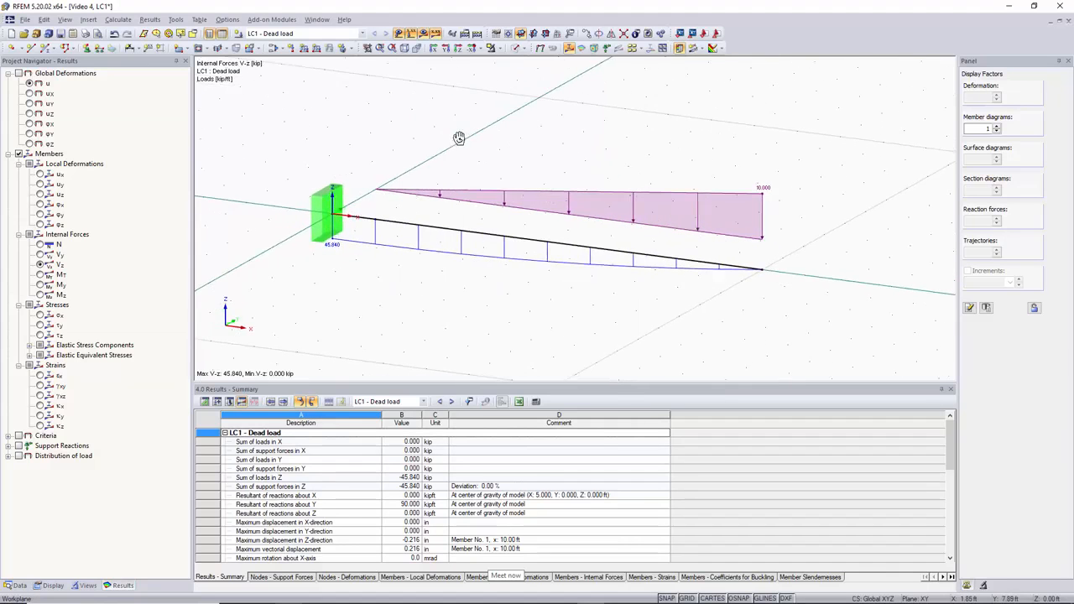
click(345, 271)
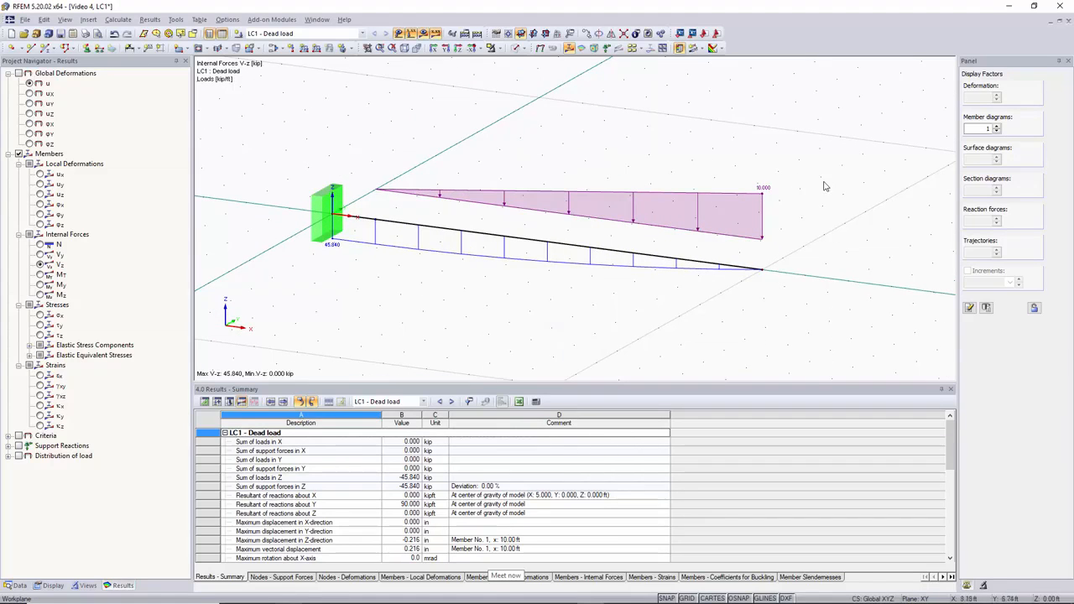